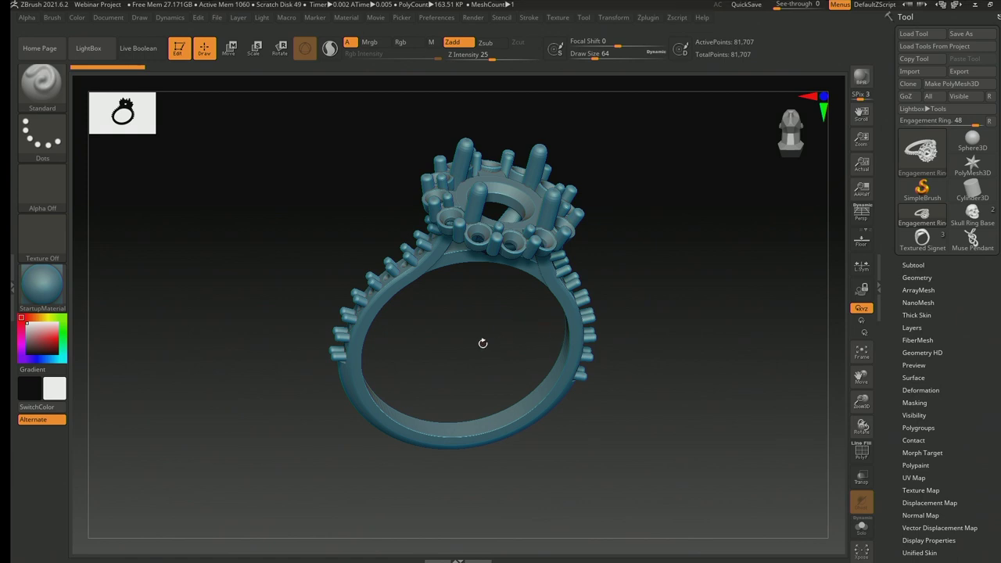
Orbit the engagement ring to inspect it from several angles
mouse_move(483, 344)
mouse_down()
mouse_move(512, 346)
mouse_move(466, 342)
mouse_move(445, 327)
mouse_move(454, 320)
mouse_move(505, 341)
mouse_move(470, 341)
mouse_up()
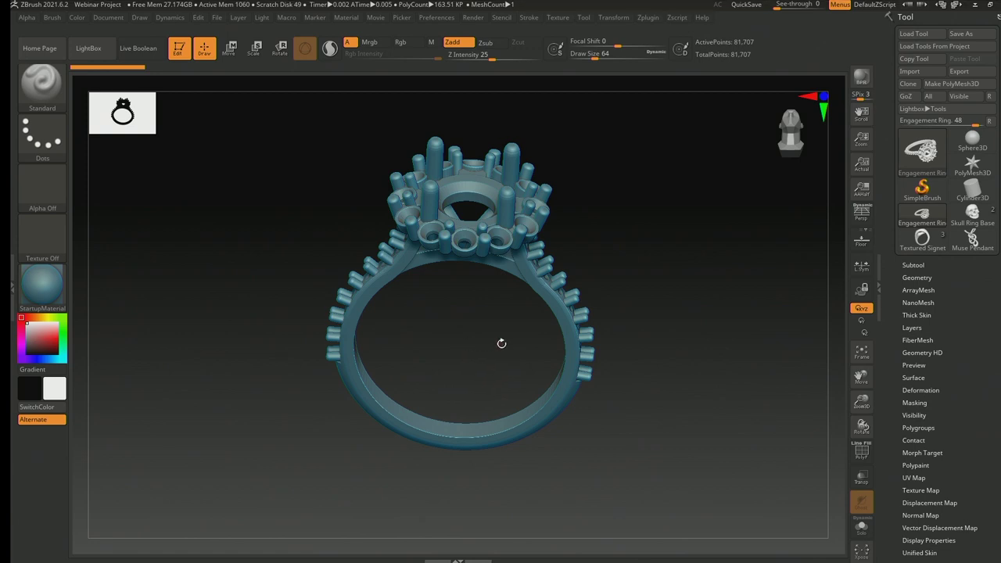
drag(500, 342, 475, 341)
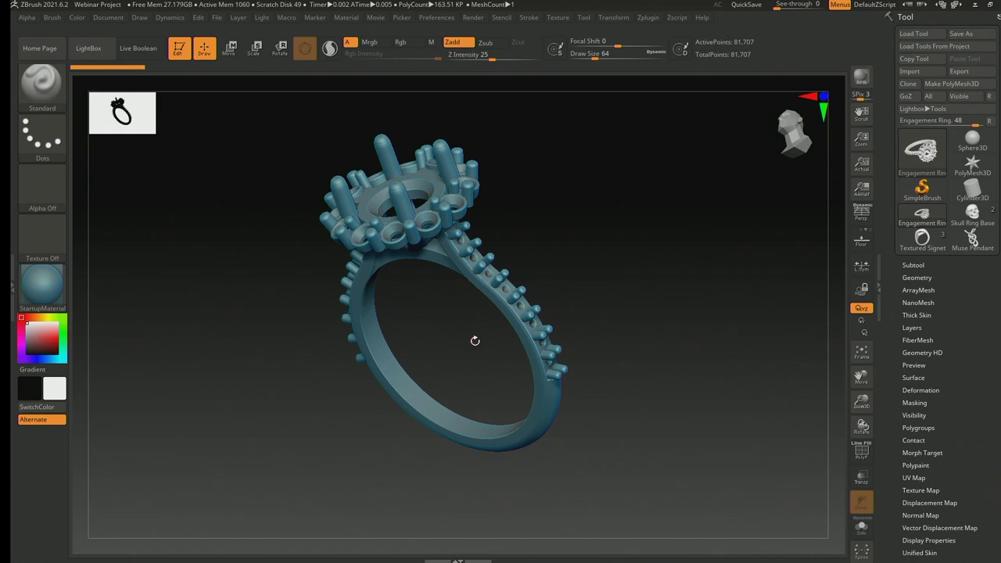
drag(475, 340, 501, 342)
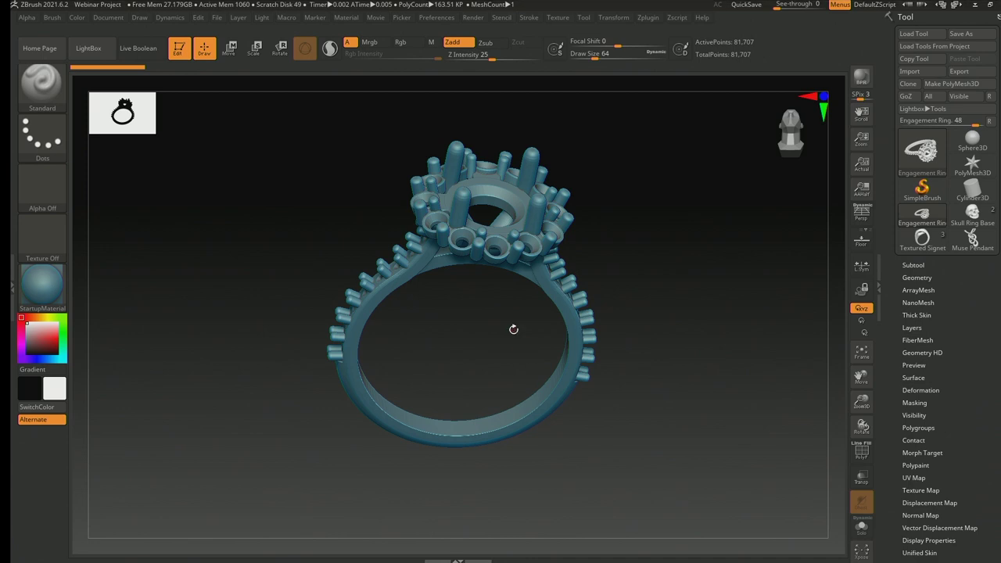
mouse_move(506, 331)
mouse_down()
mouse_move(525, 337)
mouse_move(512, 340)
mouse_up()
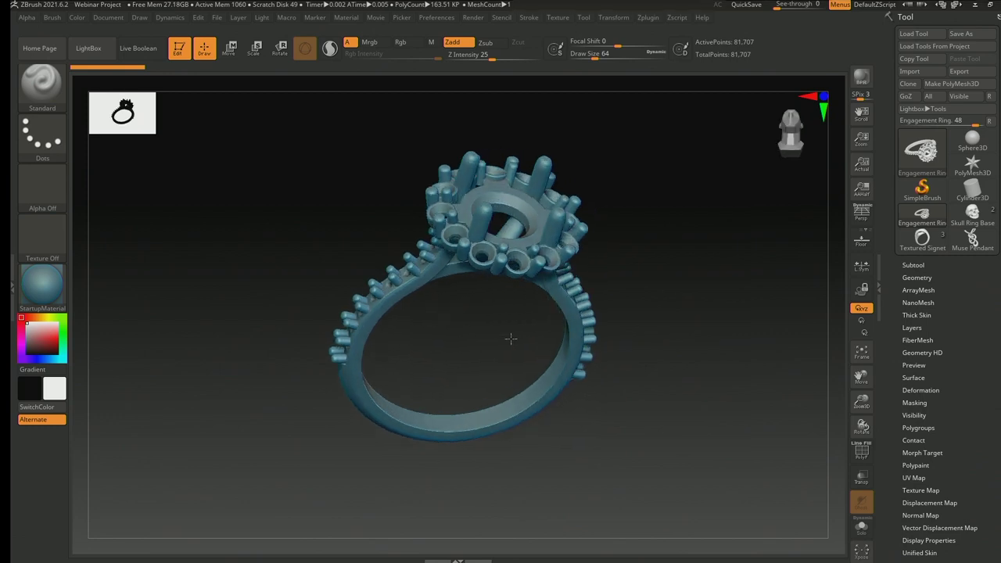
Load the Skull Ring Base skull and orbit it to a straight front view
click(973, 216)
drag(477, 320, 496, 307)
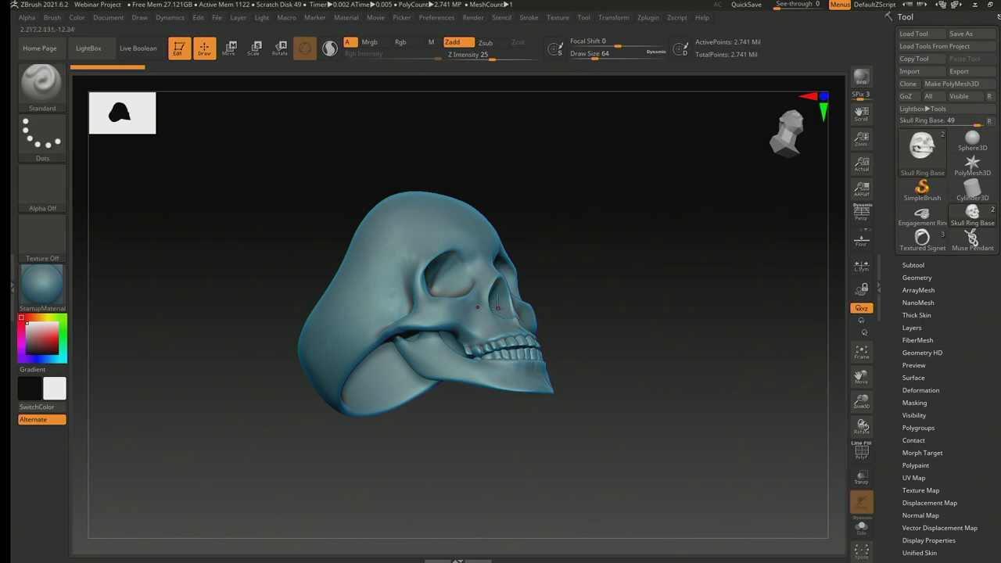
drag(497, 308, 507, 357)
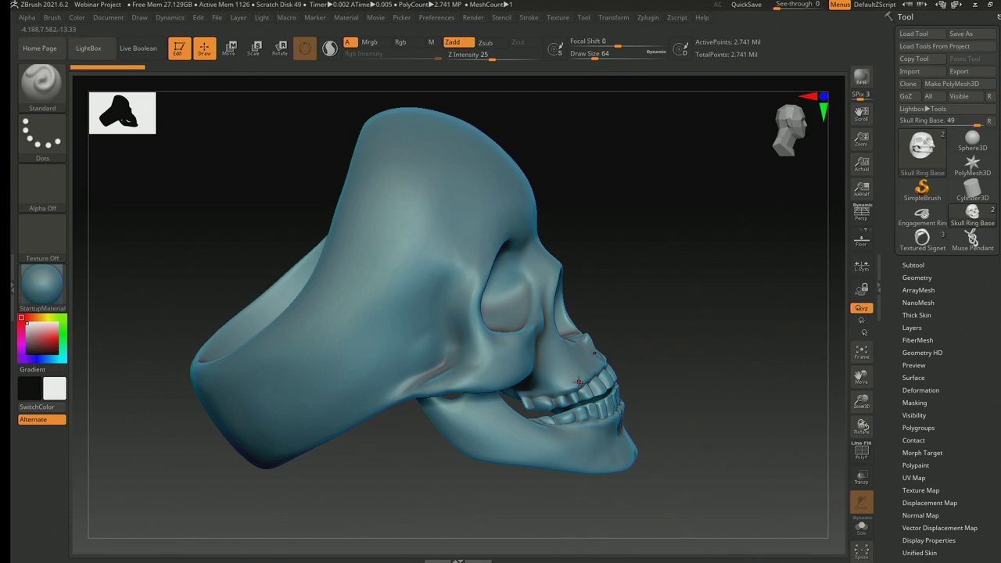
mouse_move(579, 381)
right_down()
mouse_move(603, 357)
mouse_move(569, 365)
right_up()
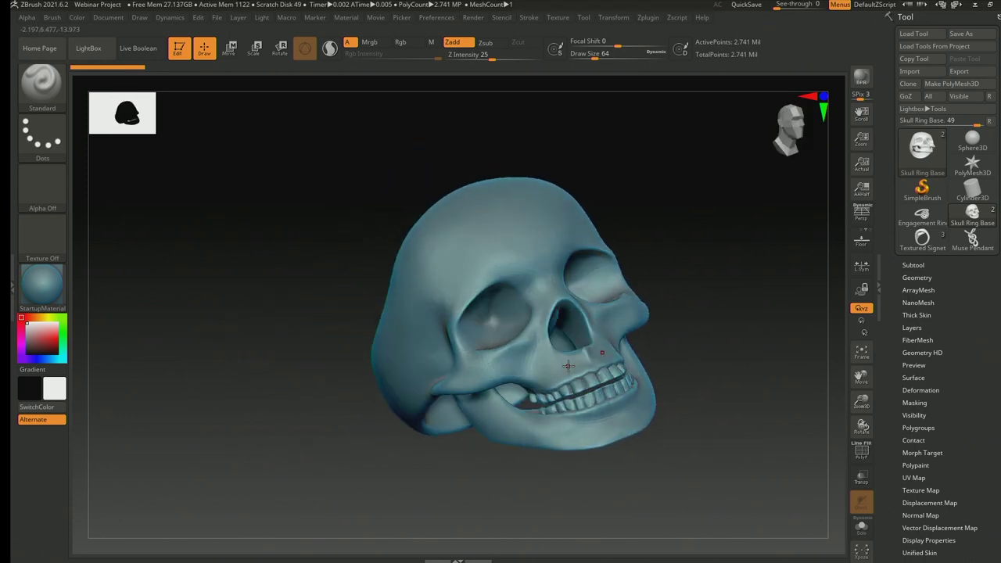
right_drag(556, 351, 514, 322)
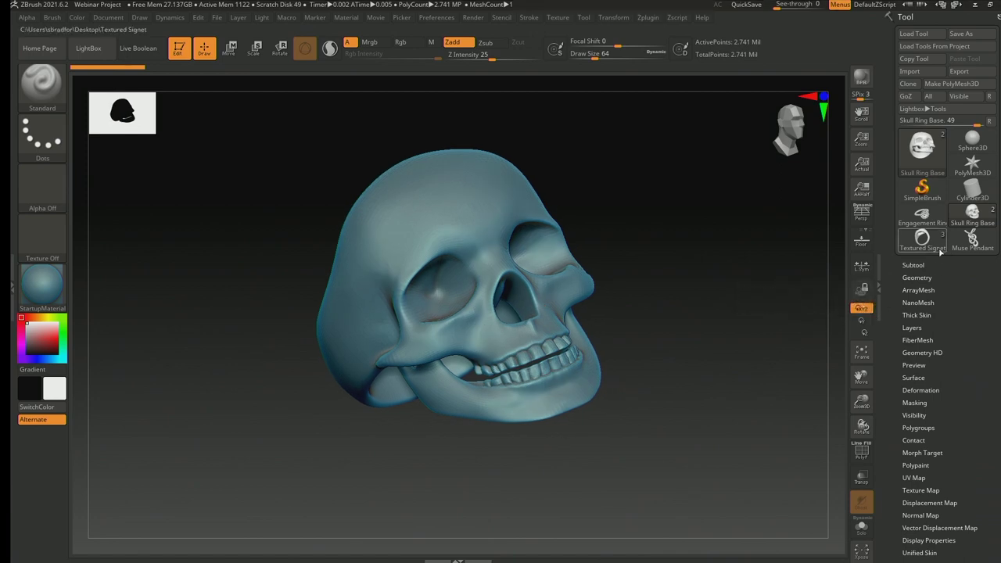
shift+right_drag(563, 308, 471, 318)
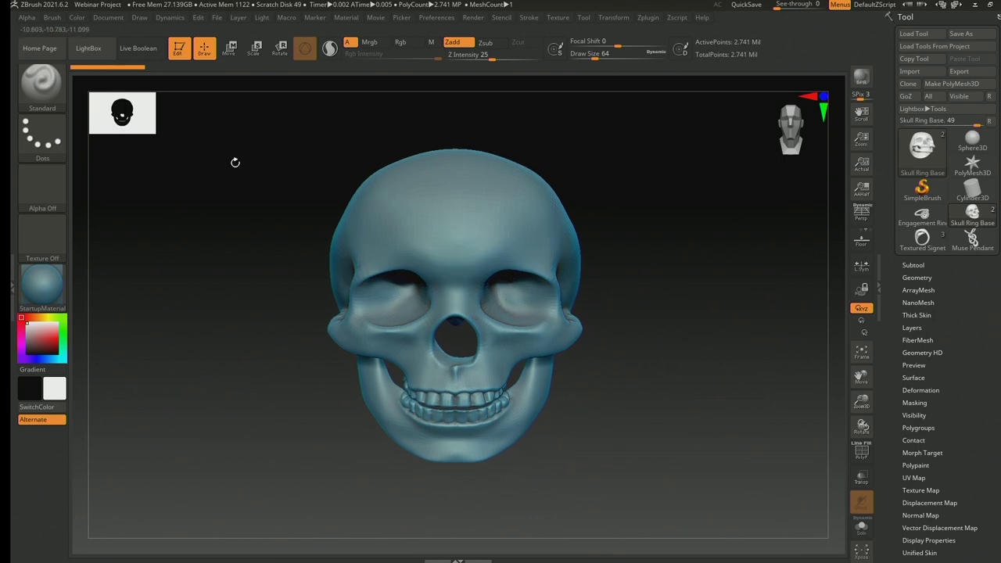
click(42, 83)
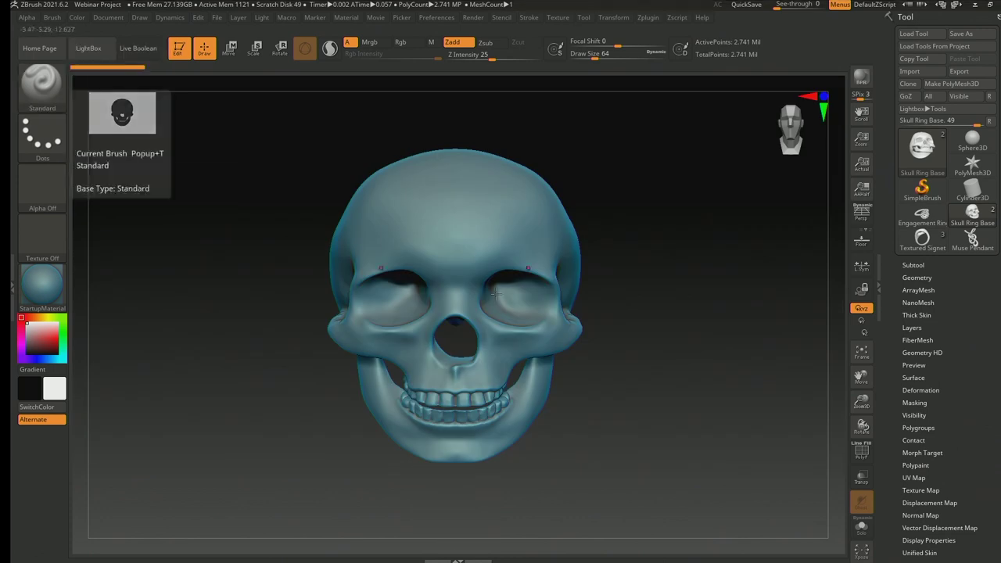
Set the brush Draw Size to 1000
key(s)
click(428, 250)
key(s)
drag(424, 252, 458, 252)
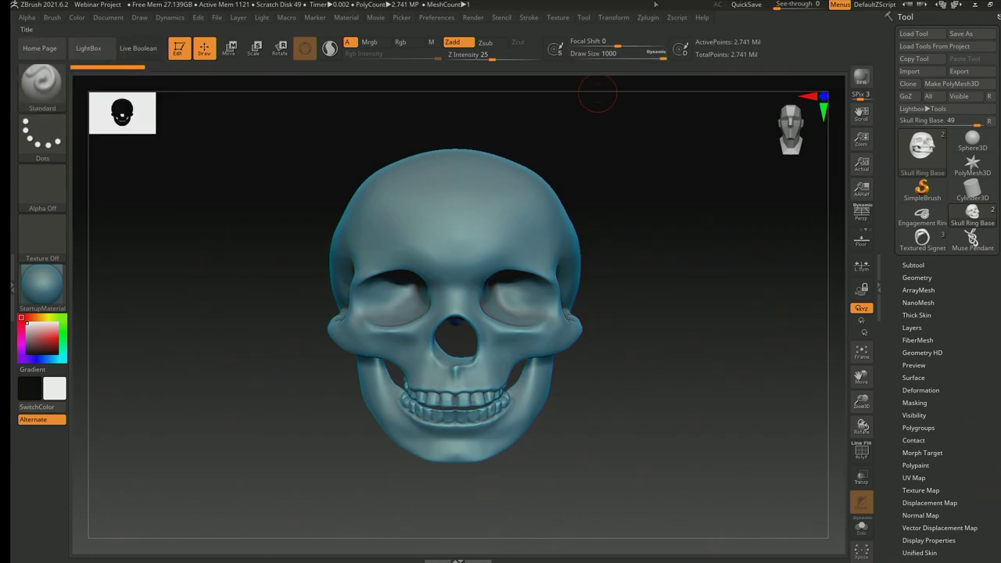
Set the stroke's Lazy Mouse LazyRadius to 51
click(529, 17)
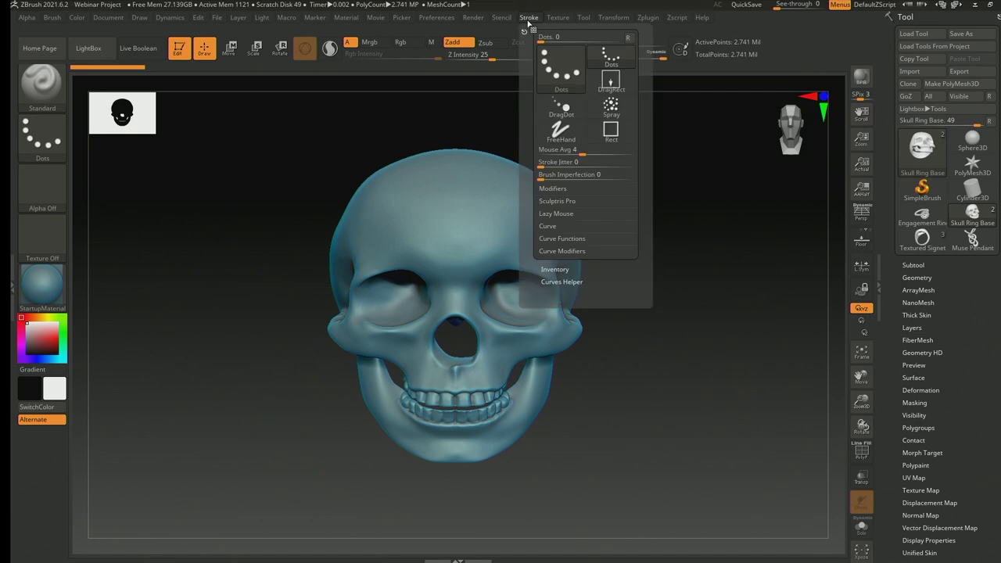
click(562, 214)
click(558, 250)
text(51)
key(Return)
Frame the skull front-on and sculpt mirrored curling ridges above both brows
shift+right_drag(487, 232, 469, 251)
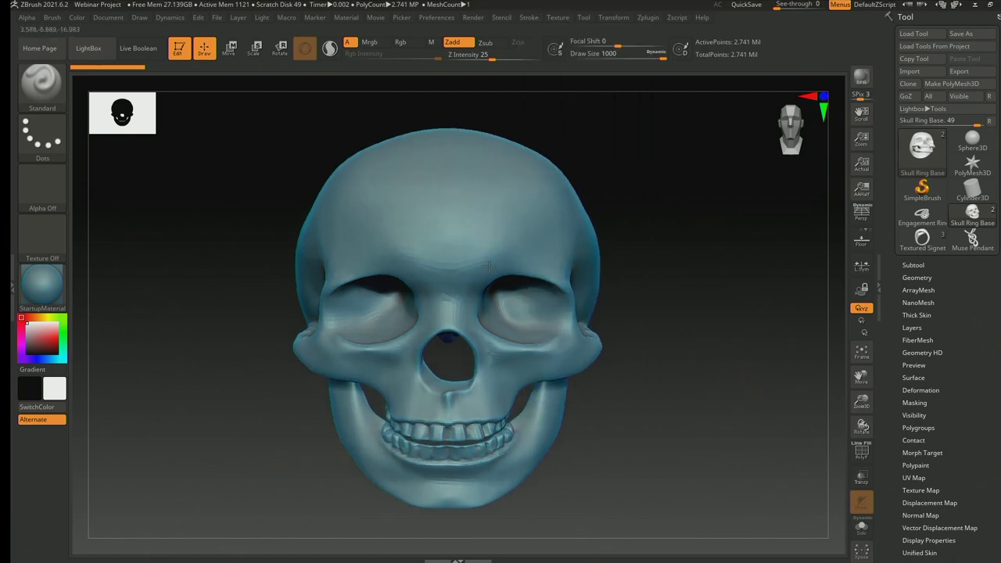
key(f)
alt+right_drag(430, 282, 458, 290)
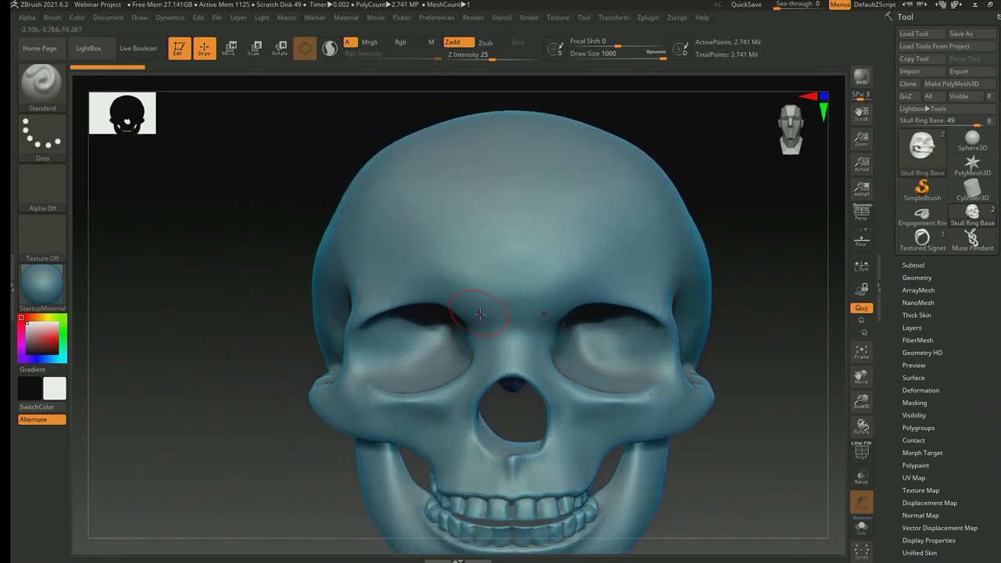
mouse_move(487, 316)
mouse_down()
mouse_move(505, 299)
mouse_move(515, 236)
mouse_move(499, 197)
mouse_move(465, 179)
mouse_move(419, 182)
mouse_move(384, 213)
mouse_move(380, 265)
mouse_move(404, 297)
mouse_move(470, 283)
mouse_up()
right_drag(461, 274, 465, 262)
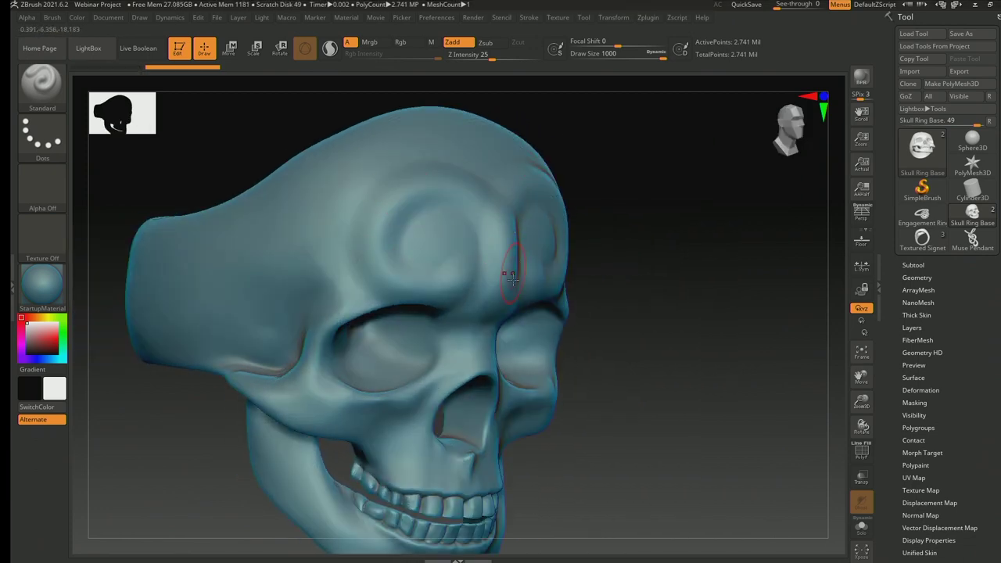
mouse_move(373, 195)
mouse_down()
mouse_move(351, 261)
mouse_move(381, 274)
mouse_up()
right_drag(475, 217, 488, 305)
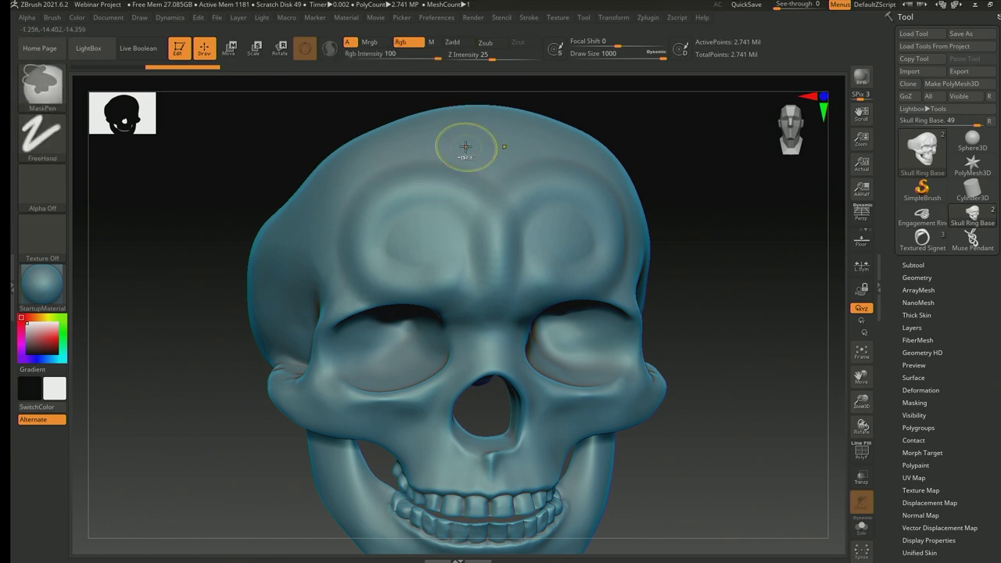
Smooth away the old forehead ridges and set Z Intensity to 58
shift+drag(465, 148, 485, 84)
text(u45)
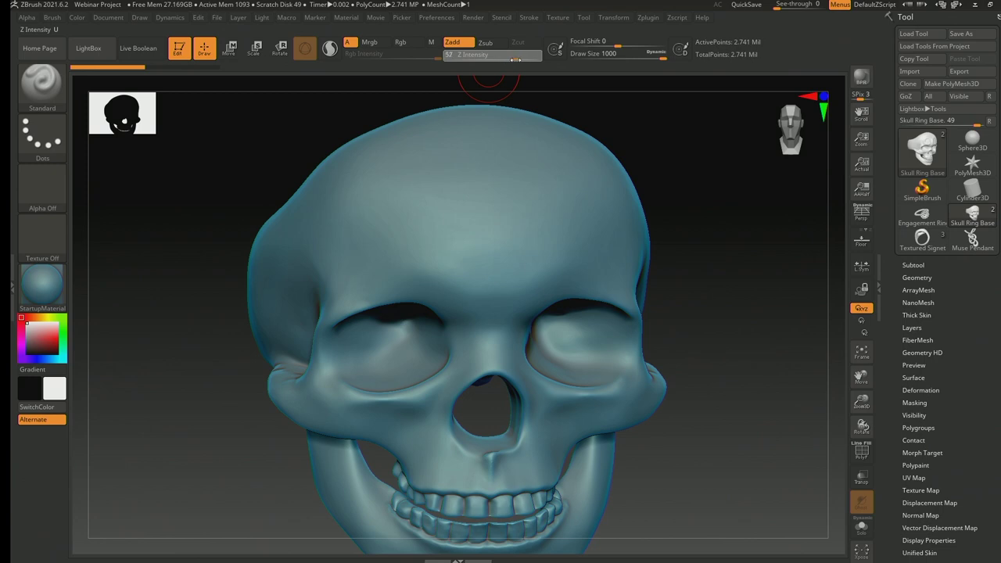
key(Return)
Sculpt two raised forehead spirals with a central ridge, undoing one extra stroke
mouse_move(461, 288)
mouse_down()
mouse_move(474, 235)
mouse_move(441, 197)
mouse_move(425, 201)
mouse_move(386, 215)
mouse_move(363, 245)
mouse_move(367, 278)
mouse_move(442, 273)
mouse_up()
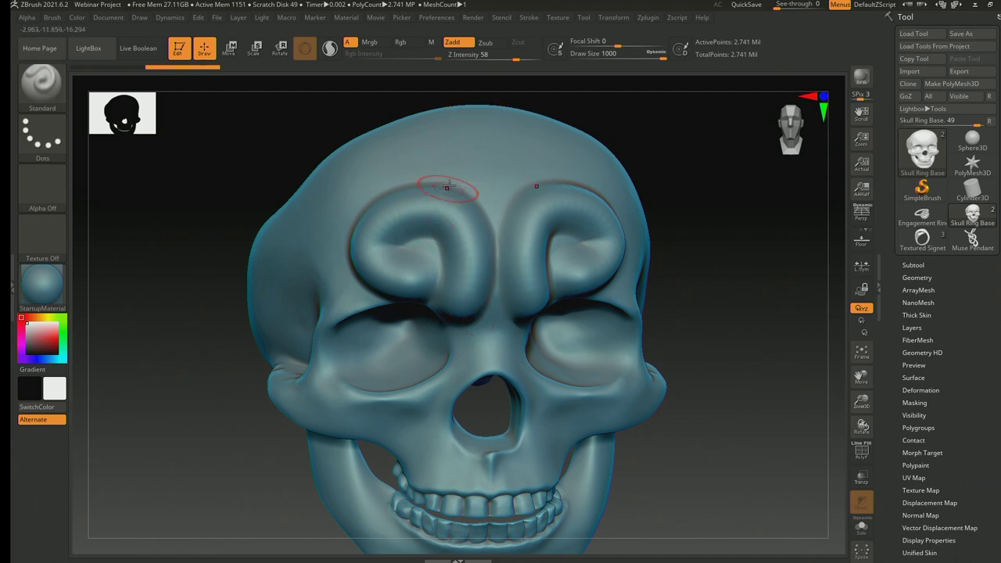
mouse_move(469, 173)
mouse_down()
mouse_move(516, 161)
mouse_move(307, 184)
mouse_move(285, 225)
mouse_move(285, 276)
mouse_move(311, 310)
mouse_move(349, 298)
mouse_move(367, 258)
mouse_up()
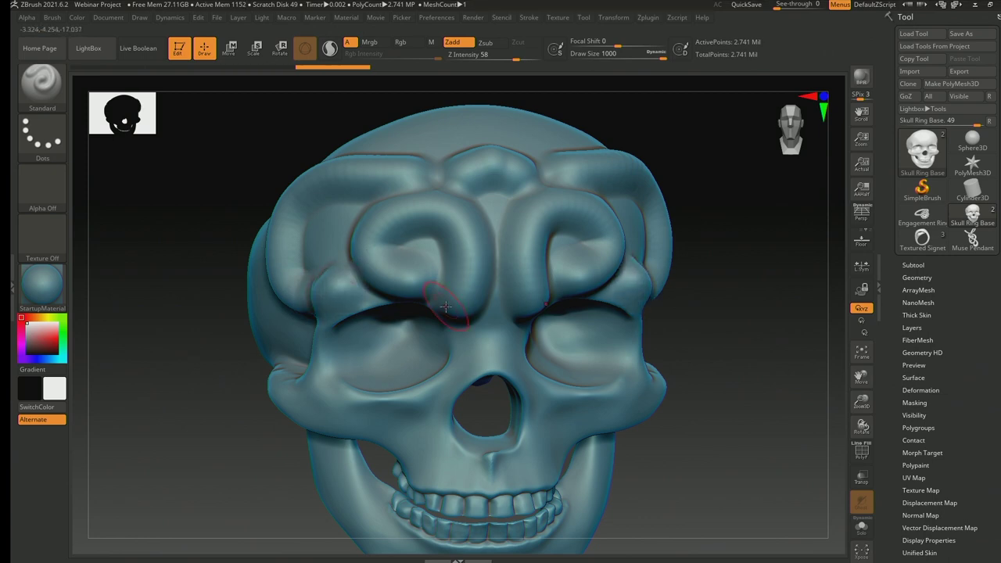
mouse_move(458, 309)
right_down()
mouse_move(501, 329)
mouse_move(575, 297)
mouse_move(579, 277)
mouse_move(463, 317)
right_up()
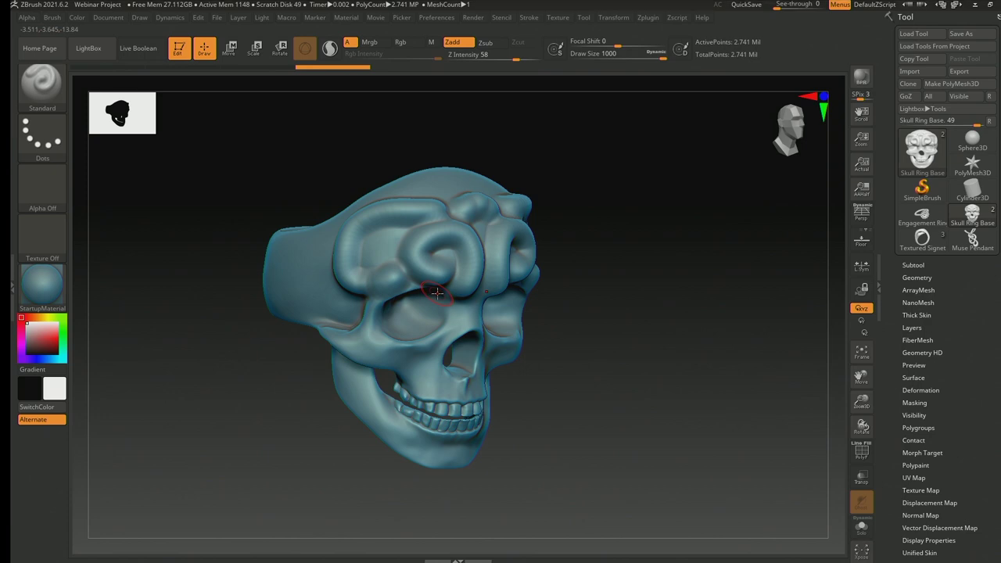
key(ctrl+z)
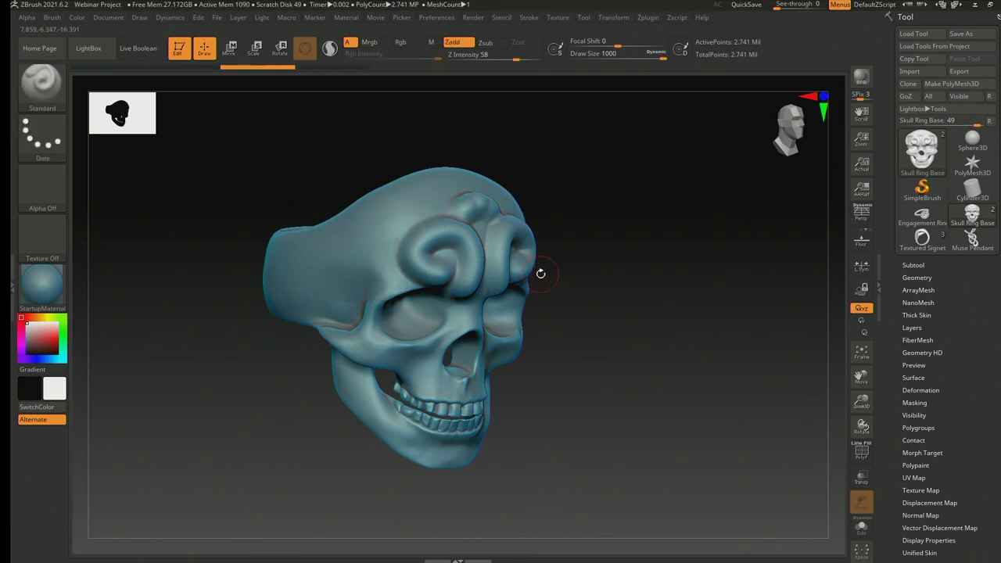
drag(595, 286, 619, 294)
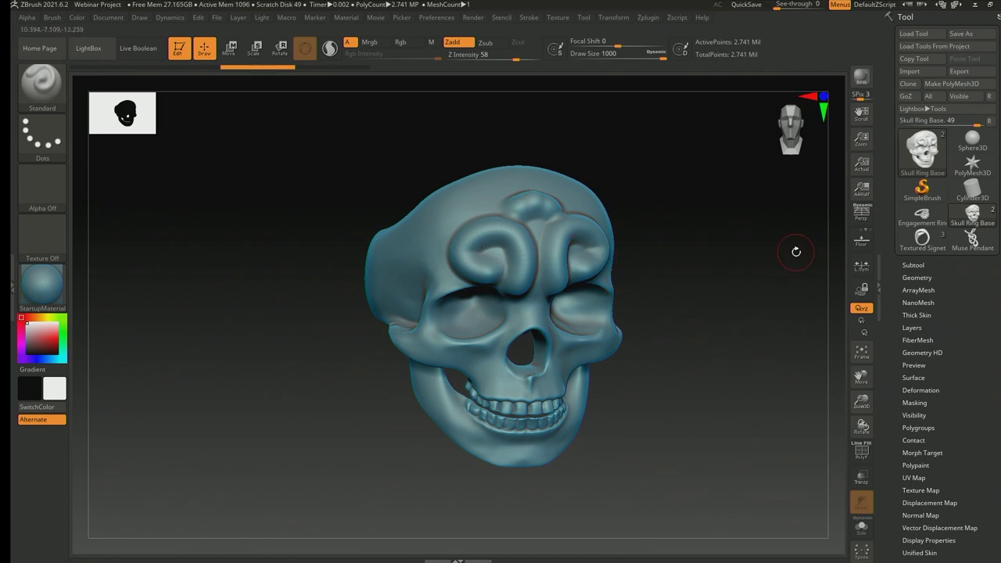
Load the Muse Pendant, enlarge it in the canvas, then swap to the Textured Signet ring
click(971, 240)
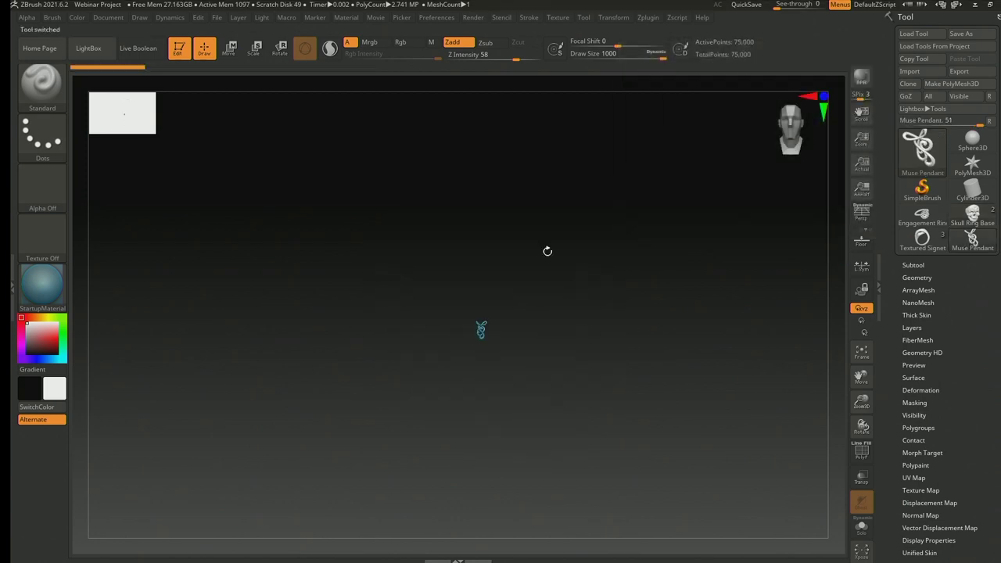
alt+right_drag(489, 402, 448, 333)
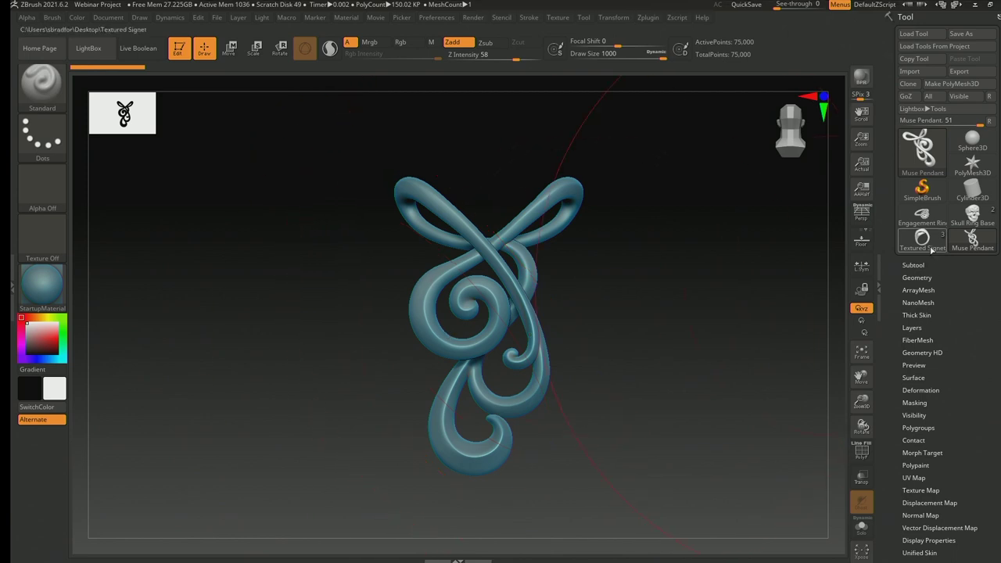
mouse_move(924, 241)
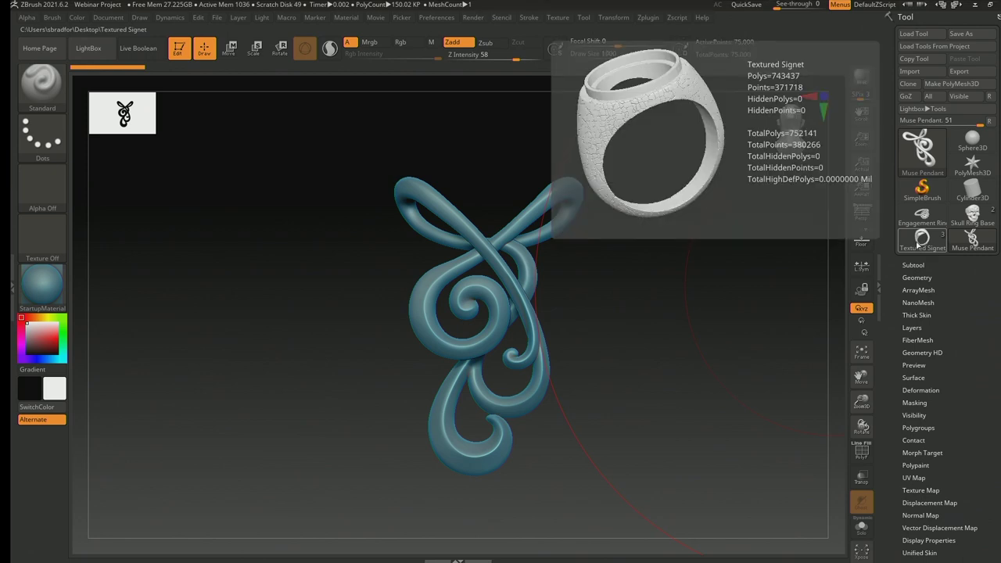
click(922, 239)
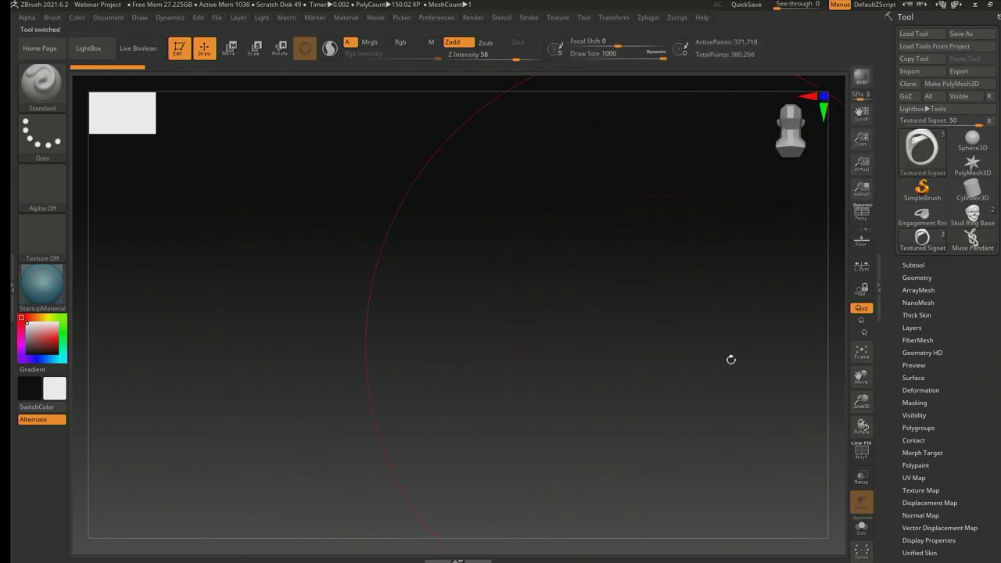
drag(465, 317, 496, 321)
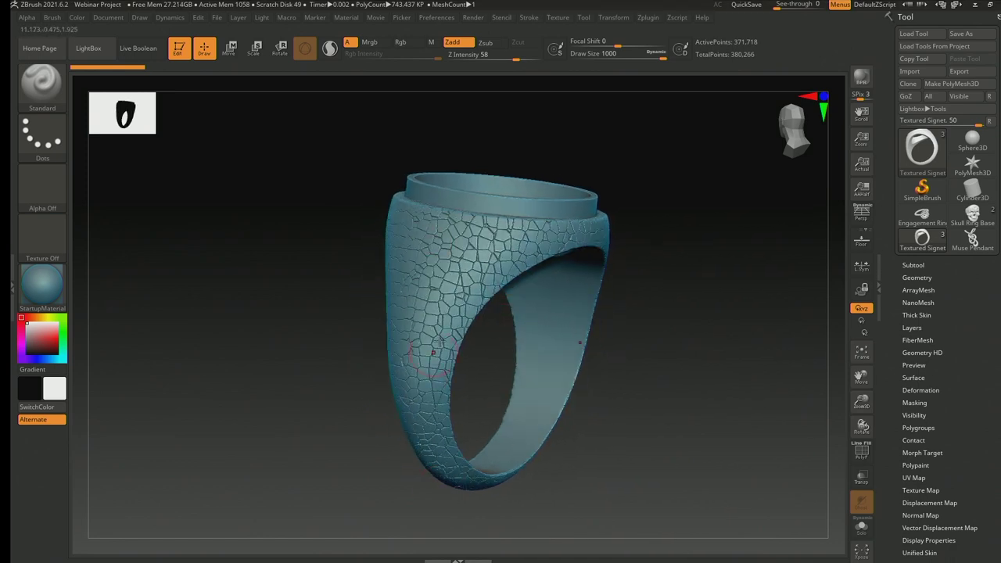
drag(451, 329, 492, 346)
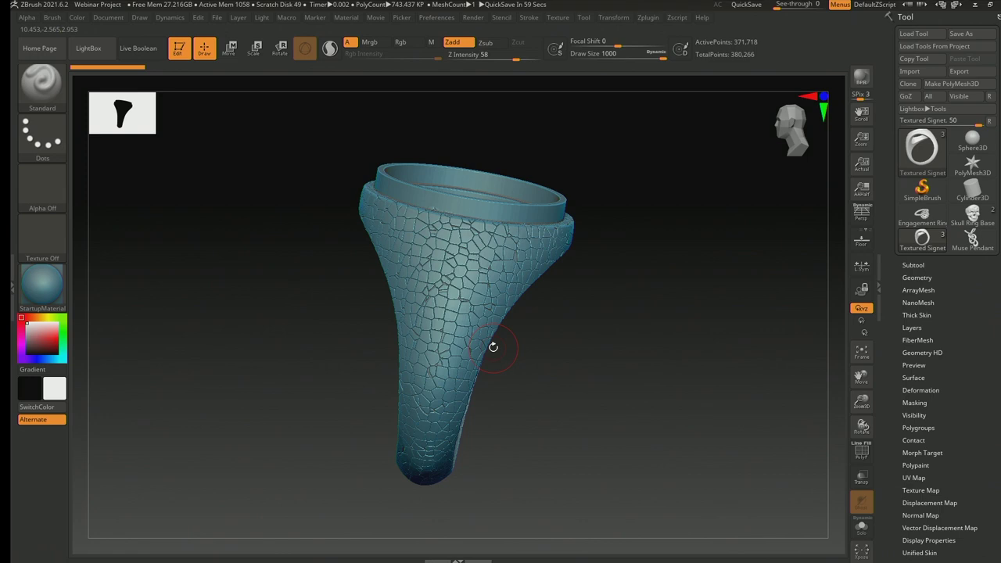
drag(442, 317, 508, 306)
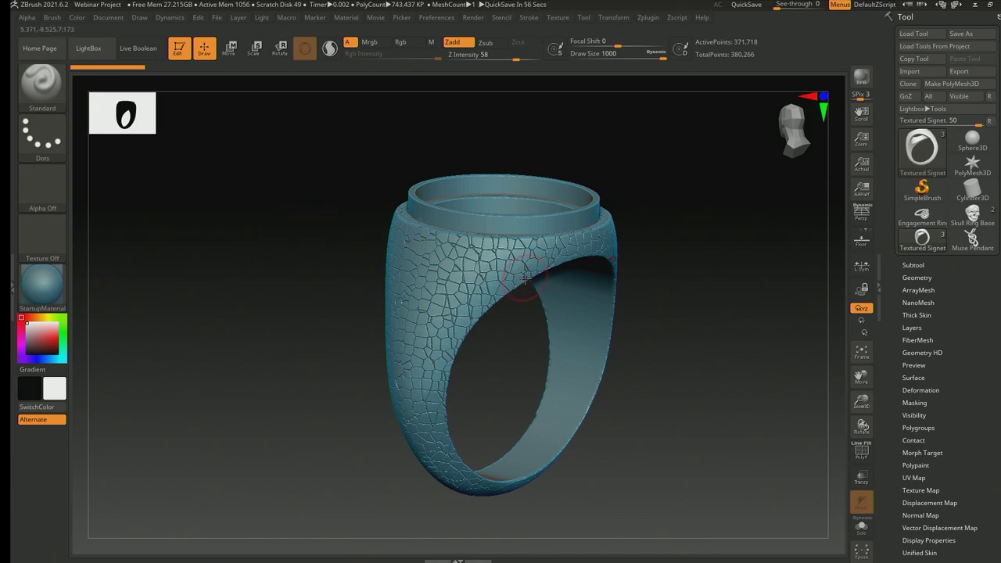
drag(526, 279, 542, 283)
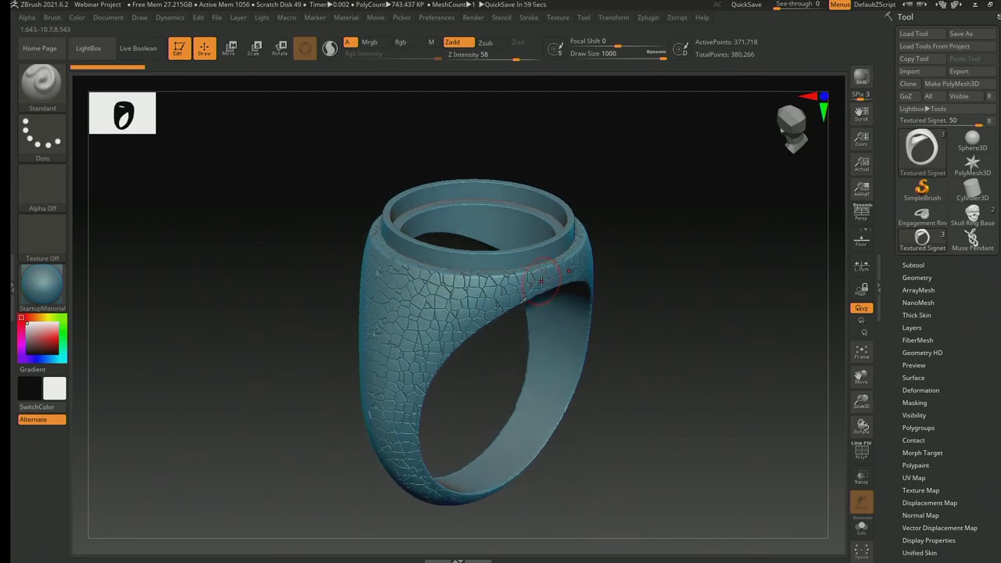
mouse_move(542, 280)
ctrl+right_down()
mouse_move(567, 291)
mouse_move(558, 320)
mouse_move(545, 271)
ctrl+right_up()
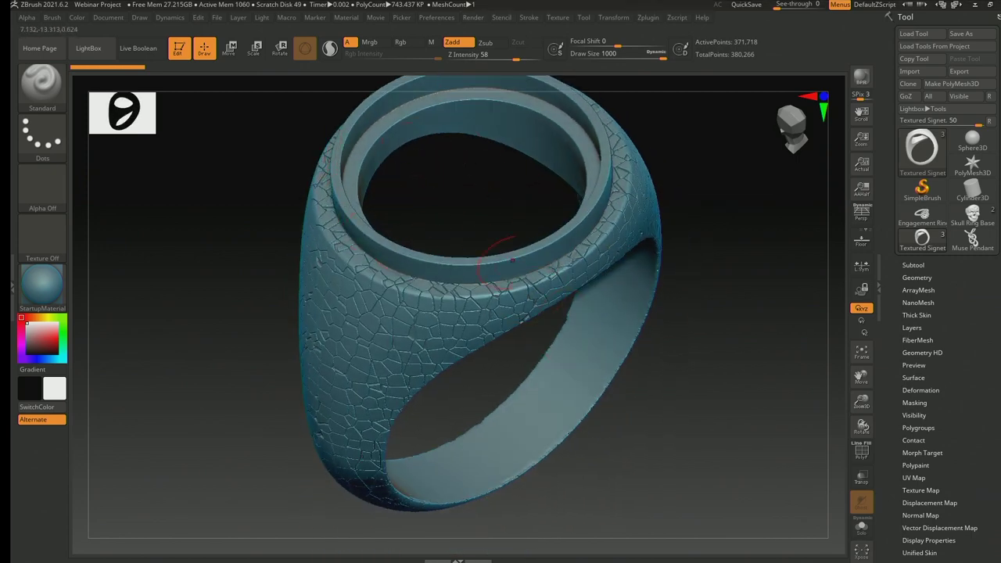
right_drag(469, 438, 473, 370)
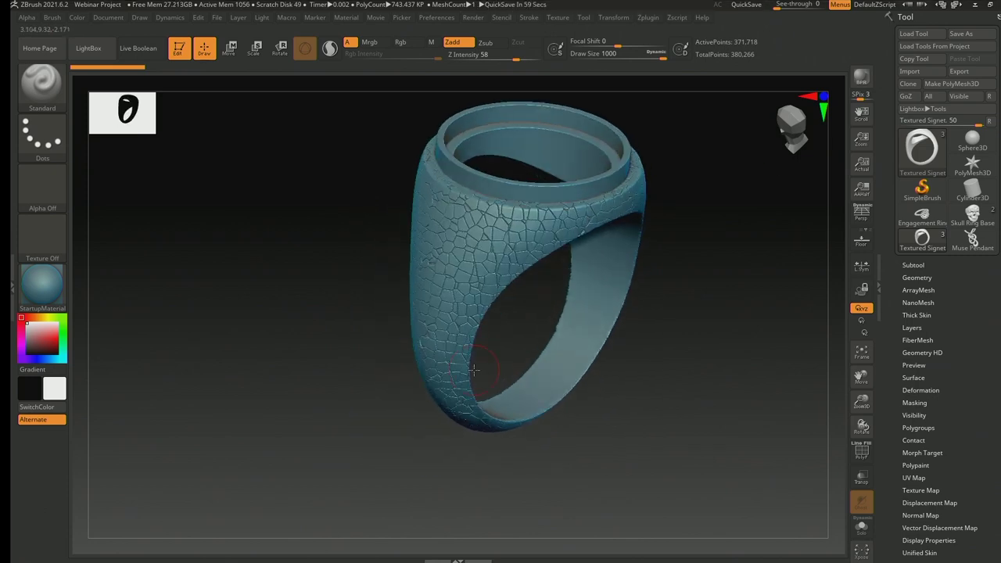
mouse_move(474, 370)
right_down()
mouse_move(522, 379)
mouse_move(522, 362)
right_up()
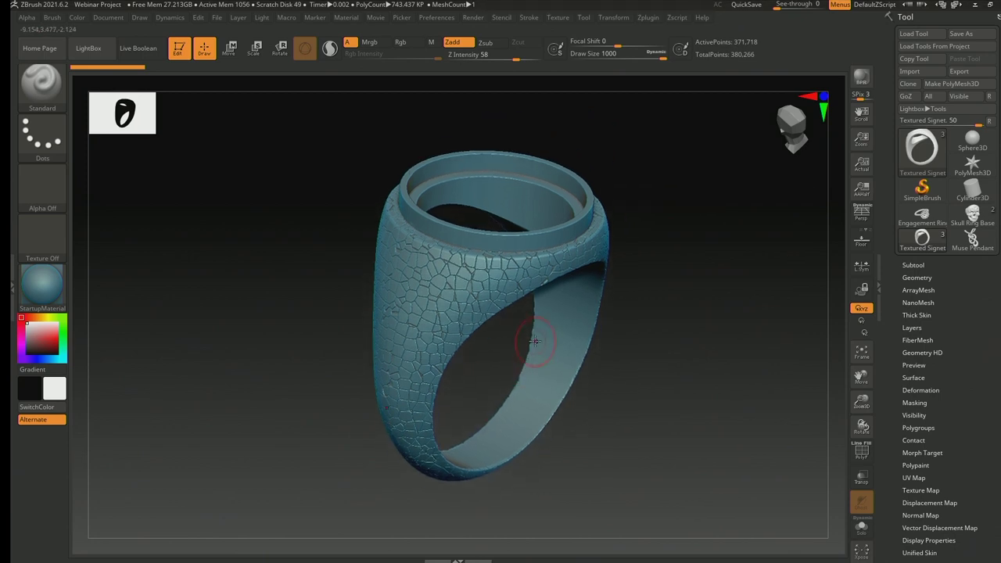
Reload the Skull Ring Base and orbit it between front and side-on views
click(970, 221)
right_drag(409, 297, 531, 333)
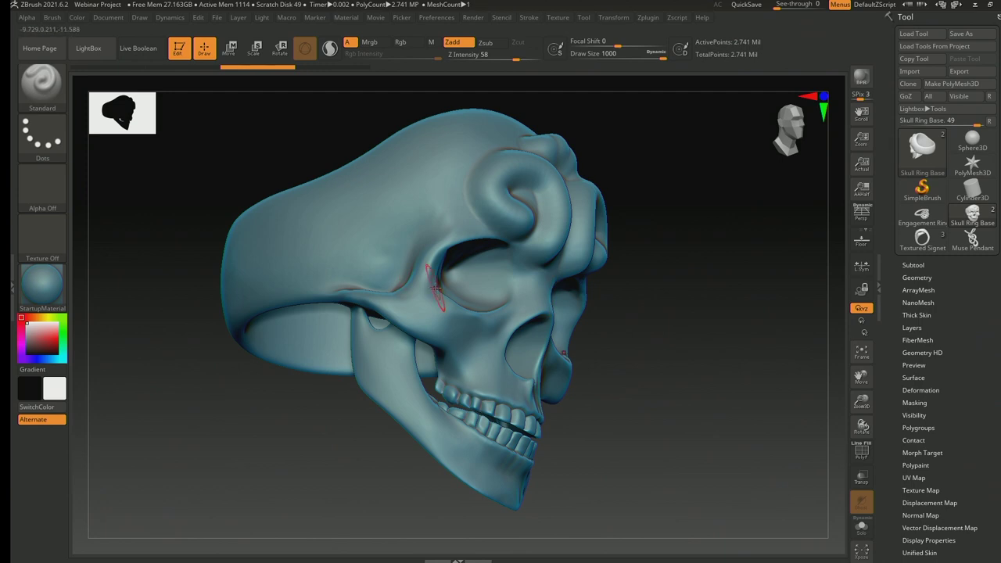
right_drag(434, 287, 540, 298)
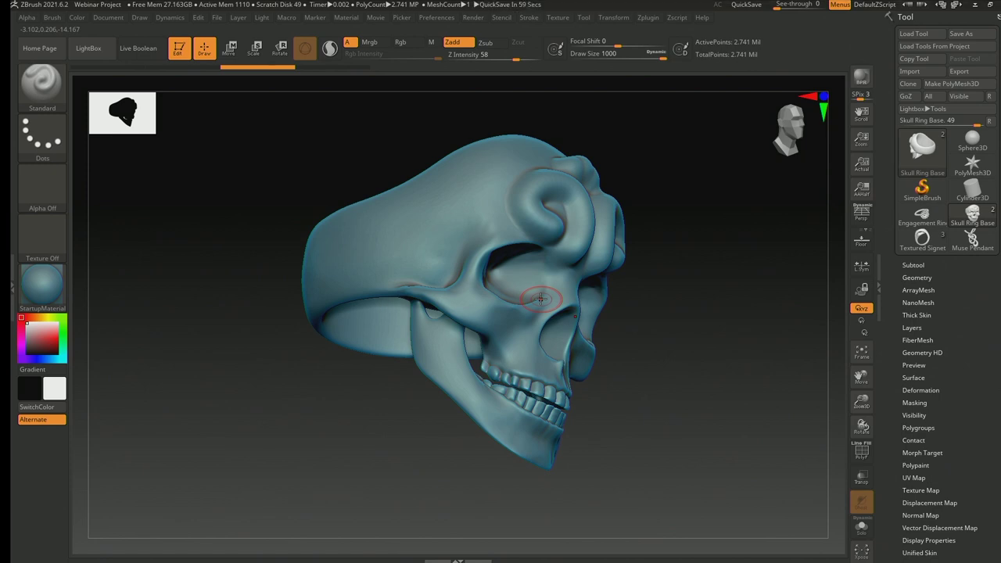
mouse_move(541, 298)
right_down()
mouse_move(547, 311)
mouse_move(492, 313)
mouse_move(549, 314)
right_up()
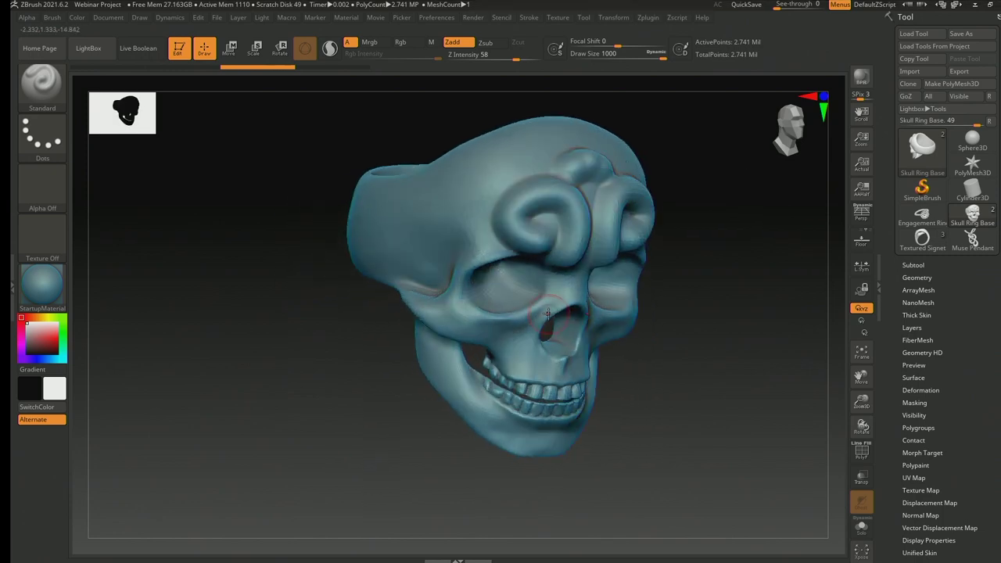
click(652, 21)
Undo the horn strokes and expand Zplugin's 3D Print Hub options
key(ctrl+z)
key(ctrl+z)
key(ctrl+z)
key(ctrl+z)
key(ctrl+z)
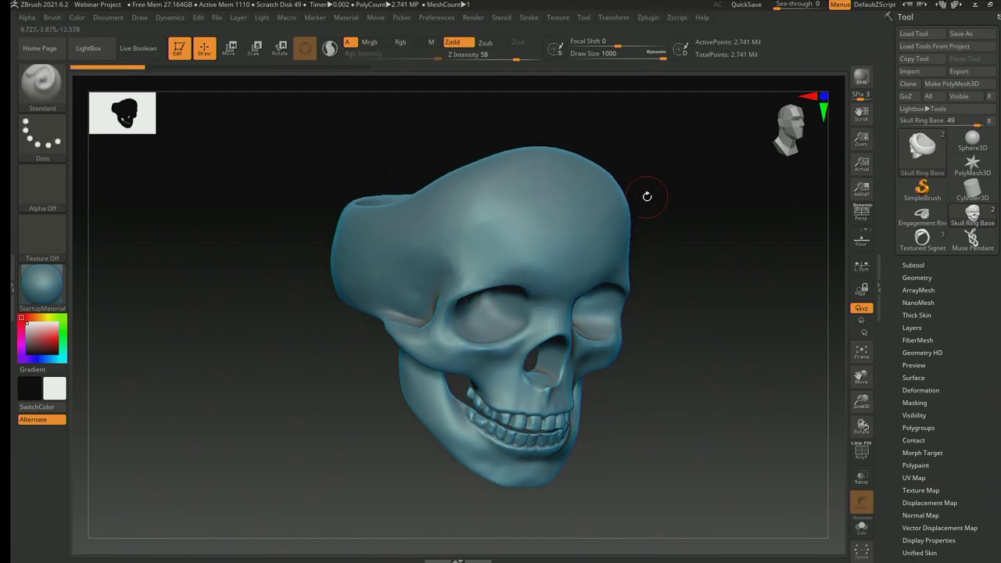
click(649, 17)
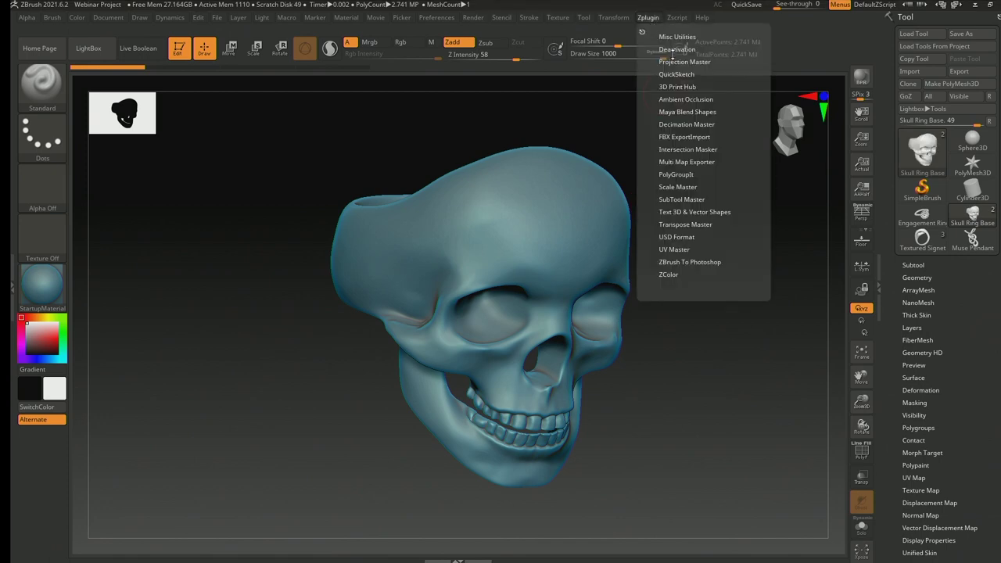
click(678, 87)
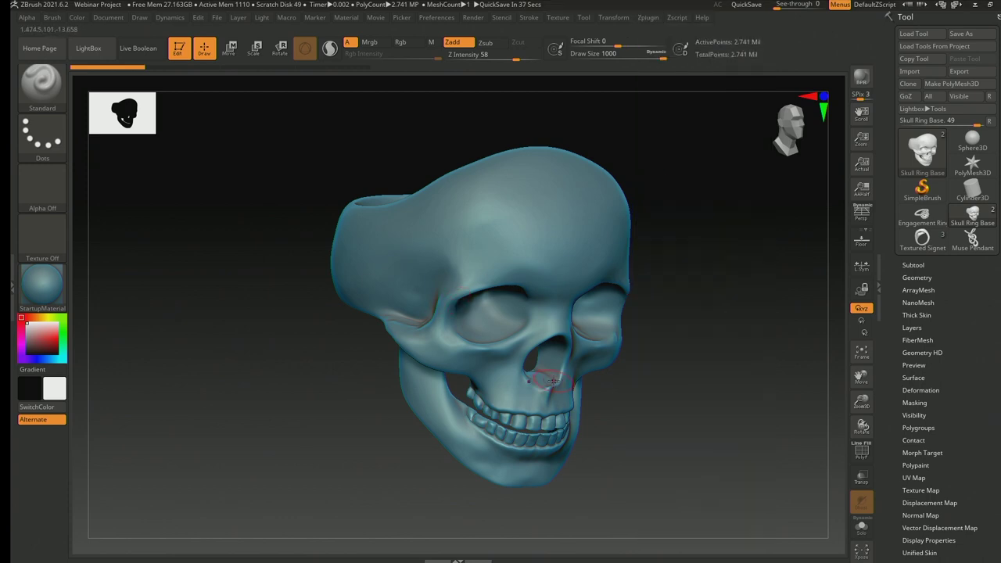
Build up the skull's left eye socket with a Standard brush stroke from a frontal view
shift+right_drag(535, 362, 564, 380)
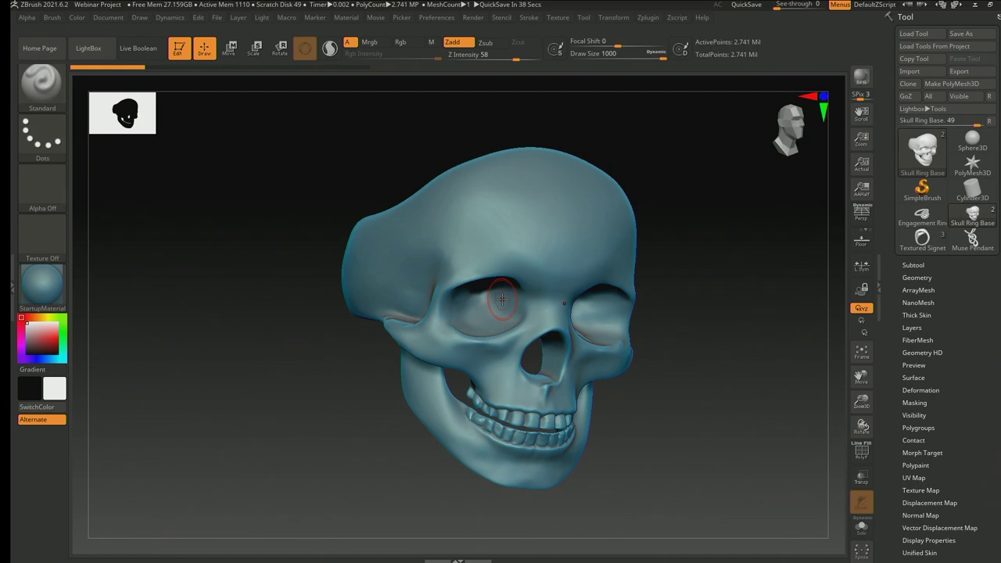
right_drag(501, 299, 485, 318)
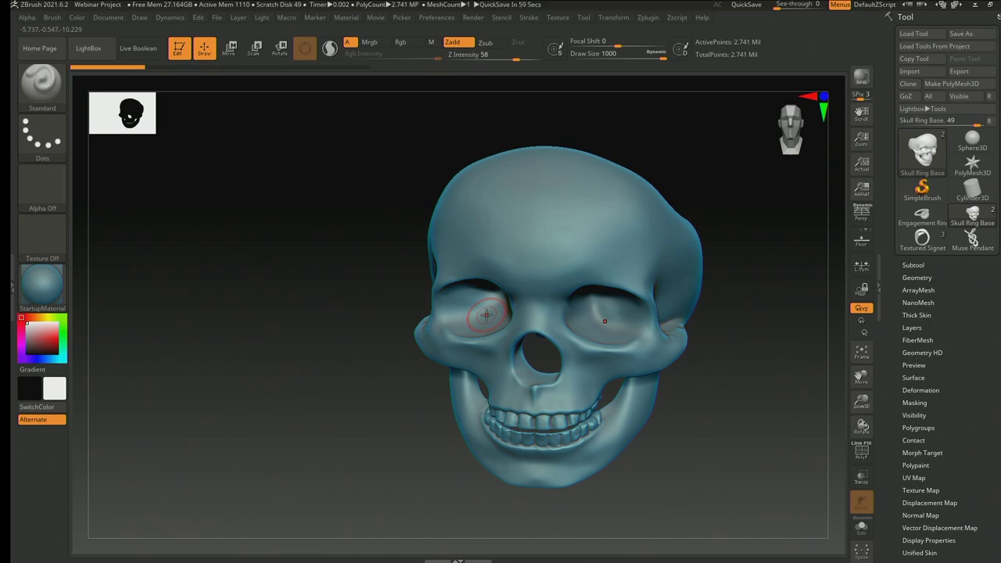
drag(474, 308, 504, 320)
right_drag(504, 319, 444, 293)
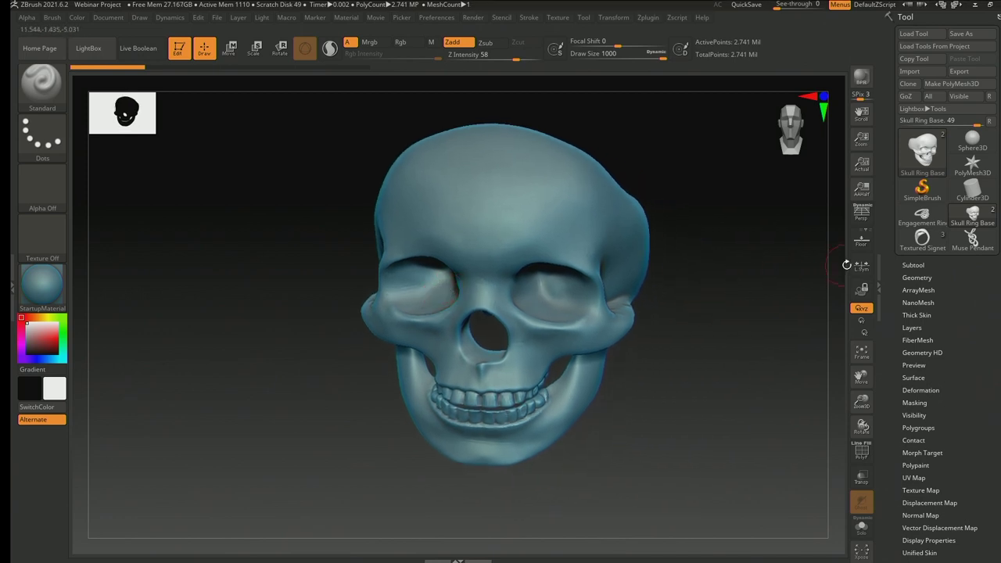
mouse_move(922, 239)
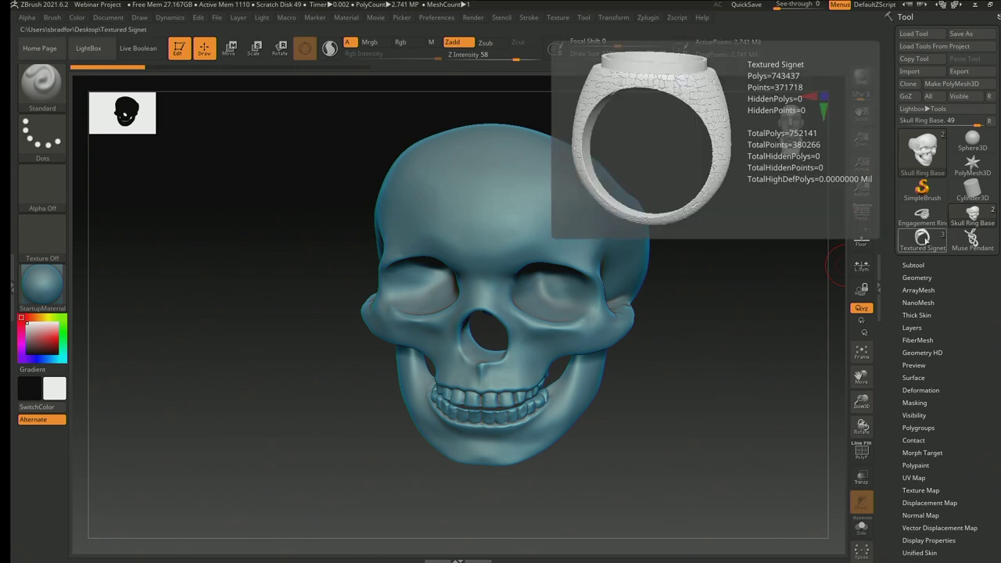
click(923, 239)
right_drag(531, 280, 471, 338)
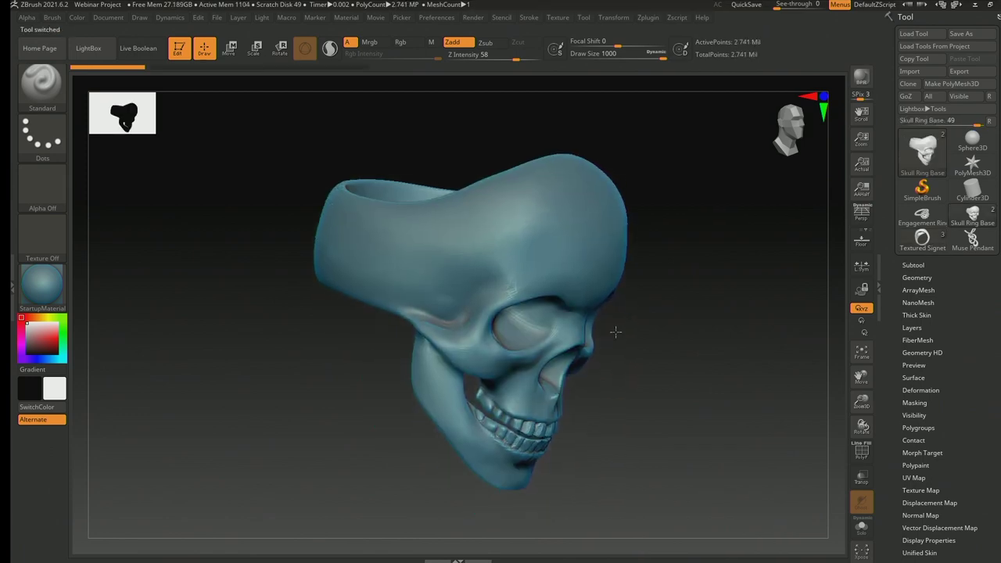
drag(615, 331, 595, 331)
right_drag(594, 332, 618, 344)
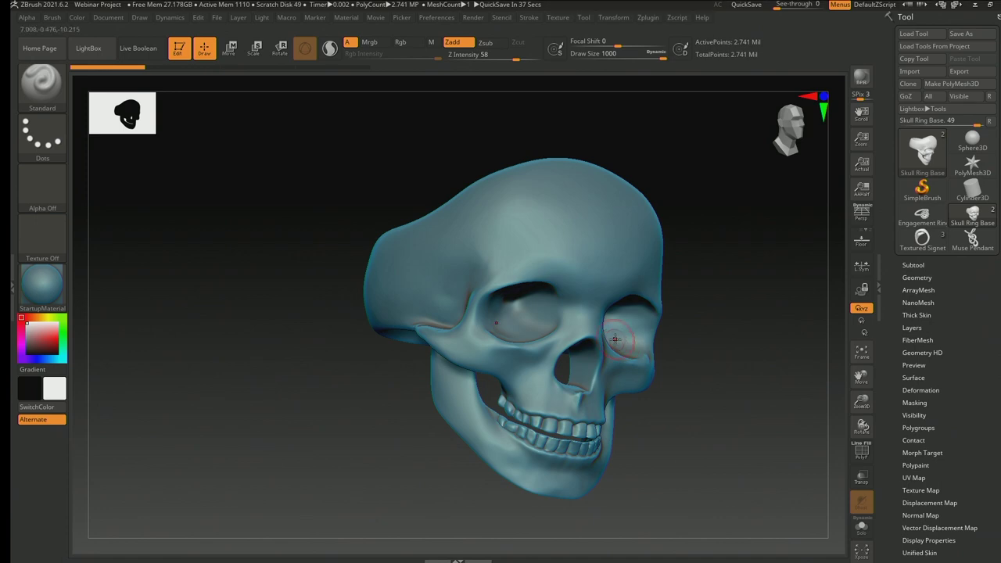
mouse_move(619, 344)
right_down()
mouse_move(546, 312)
mouse_move(565, 313)
right_up()
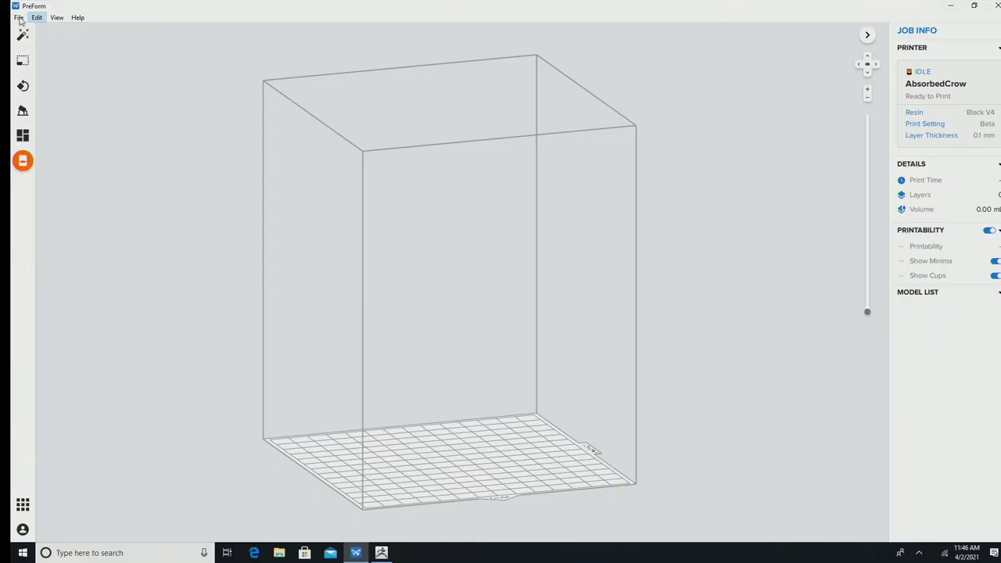
Open Skull_Ring_Base from the Desktop's Webinar Files folder
click(18, 17)
click(35, 55)
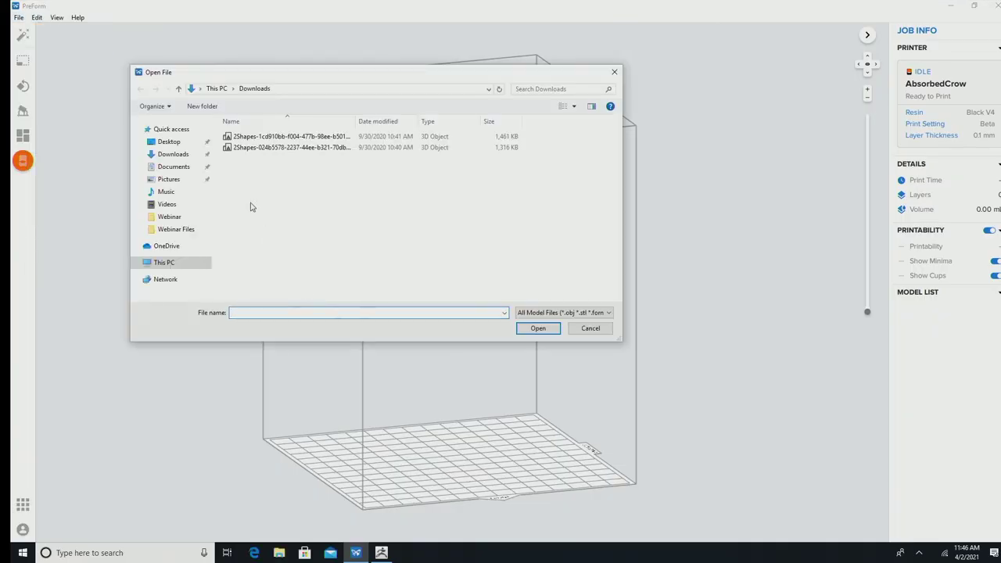
click(168, 141)
double_click(250, 159)
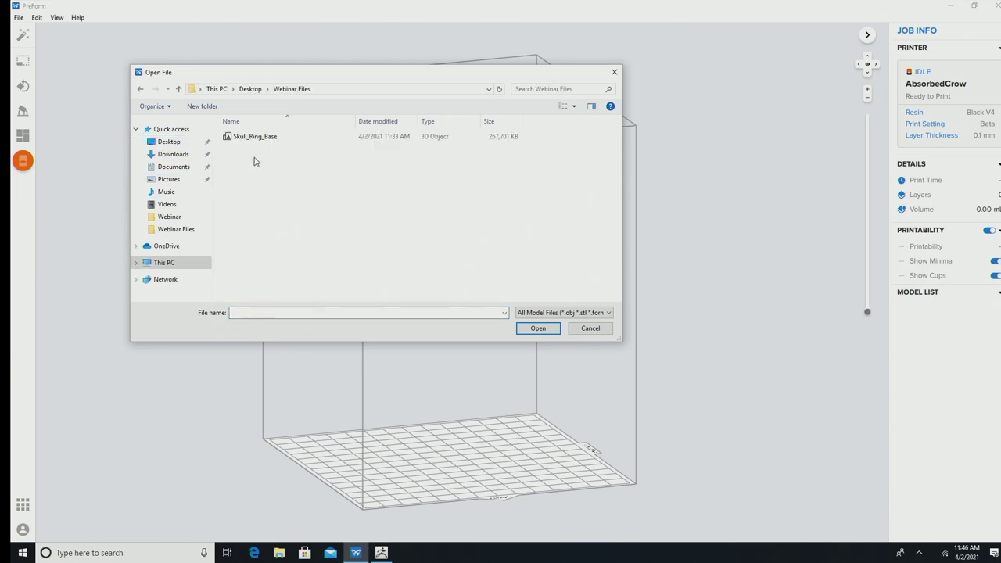
double_click(252, 137)
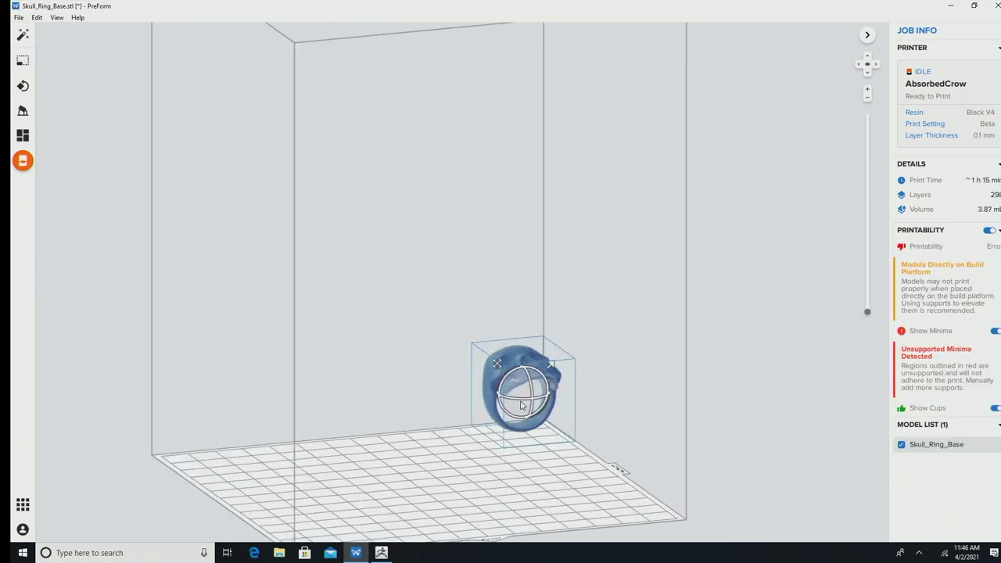
Reposition the skull model across the build platform
scroll(516, 407, up, 5)
scroll(514, 379, down, 5)
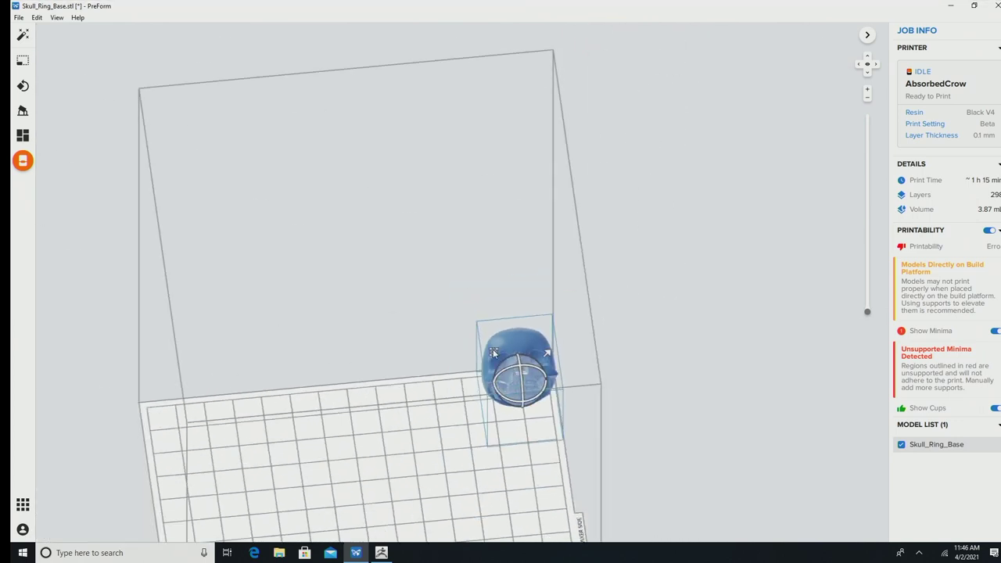
right_drag(437, 405, 393, 334)
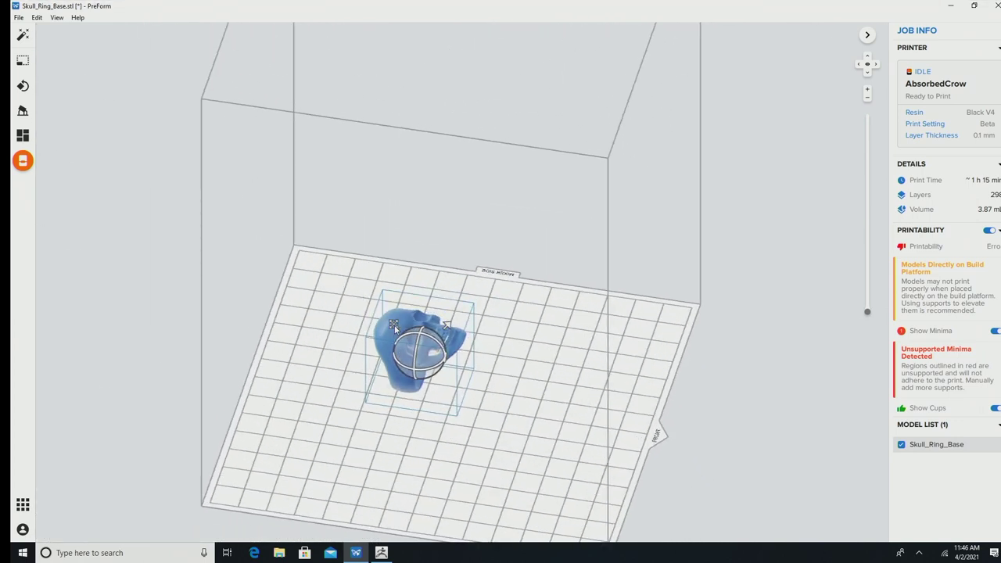
drag(393, 333, 436, 349)
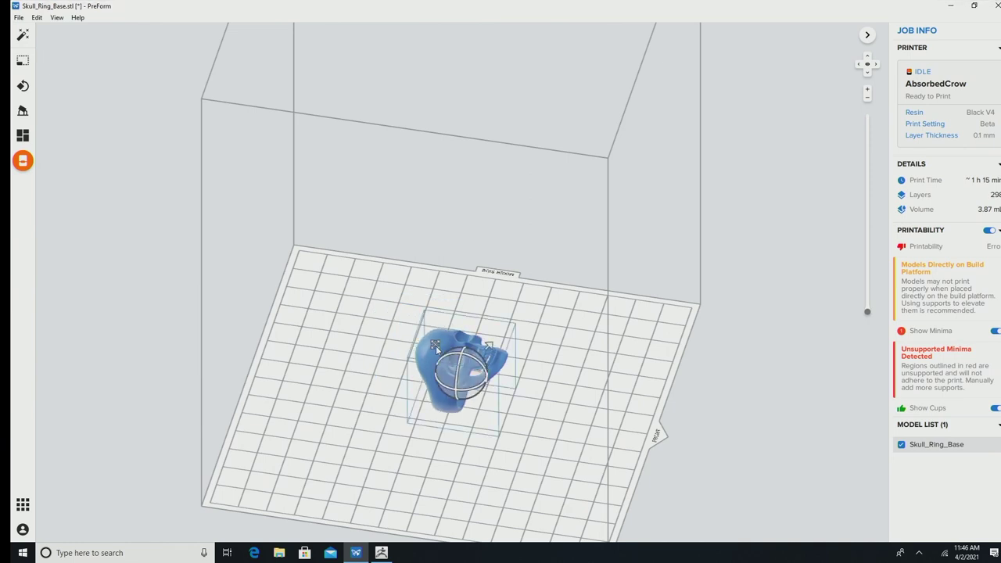
Set the job's resin to Castable Wax 40 with the Default print setting
click(943, 114)
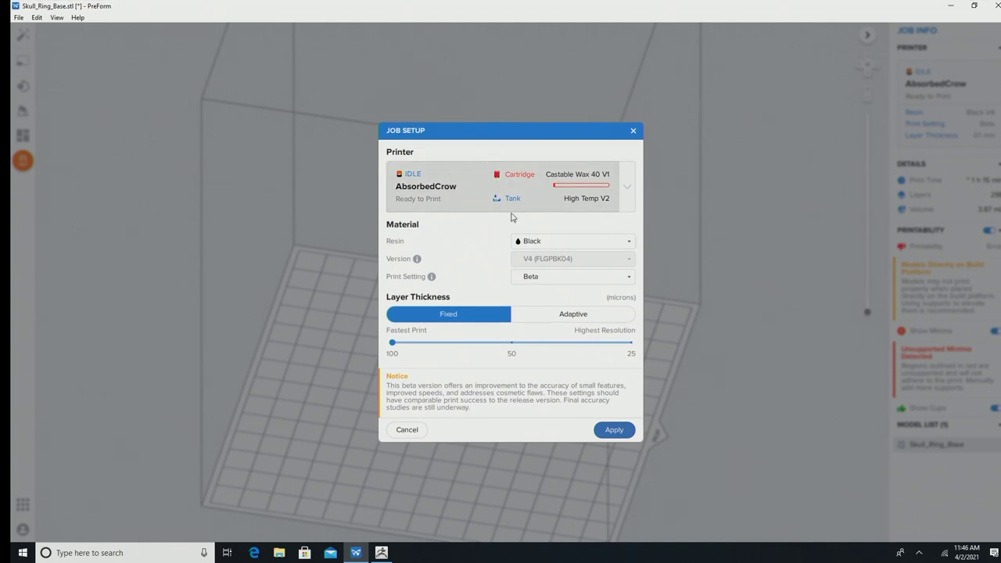
click(551, 243)
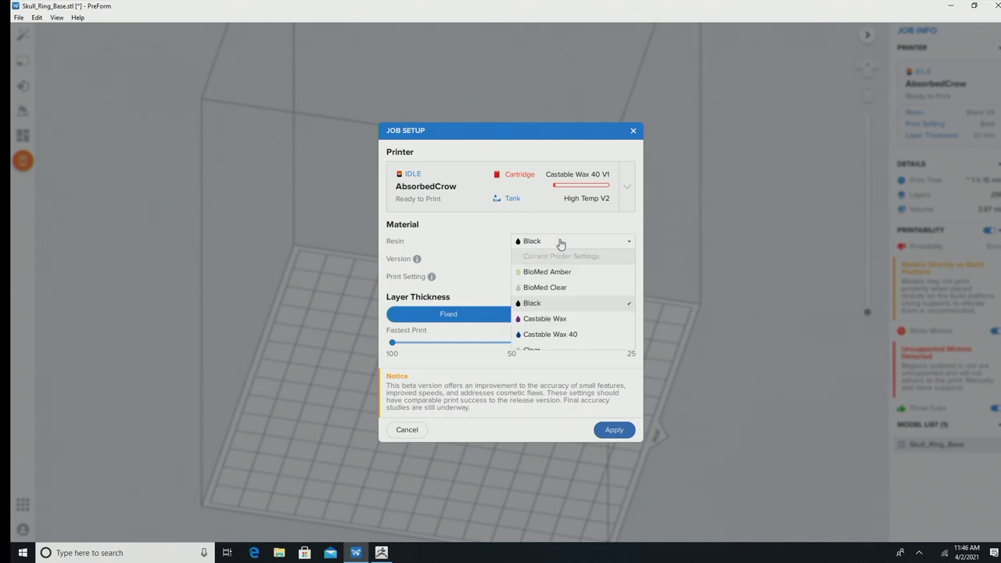
scroll(558, 333, down, 1)
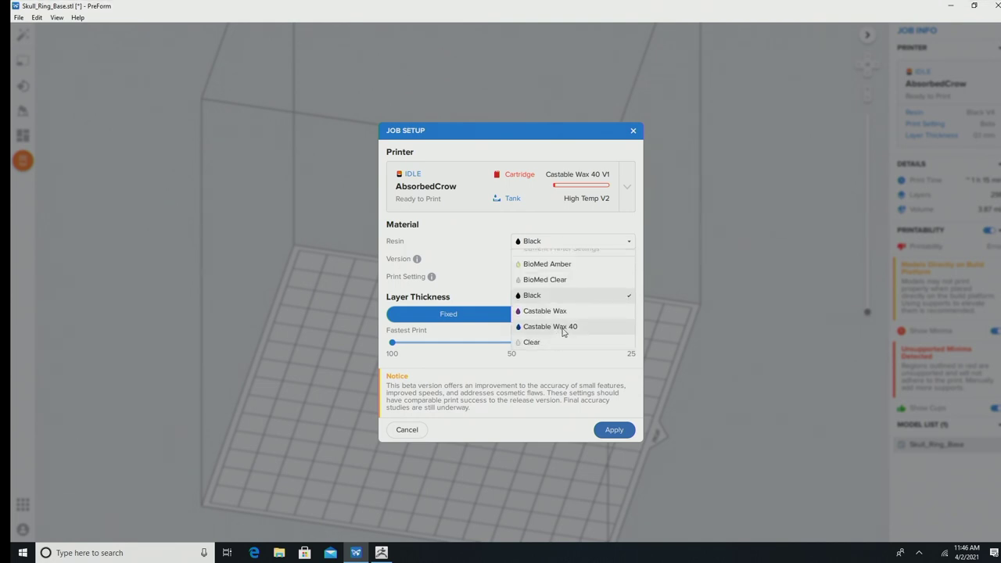
click(562, 329)
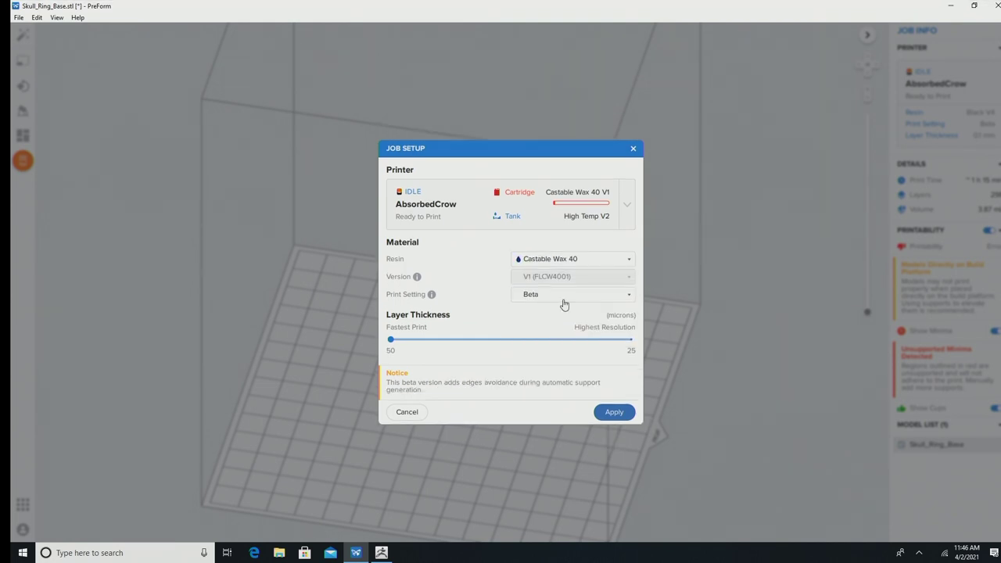
click(538, 297)
click(532, 310)
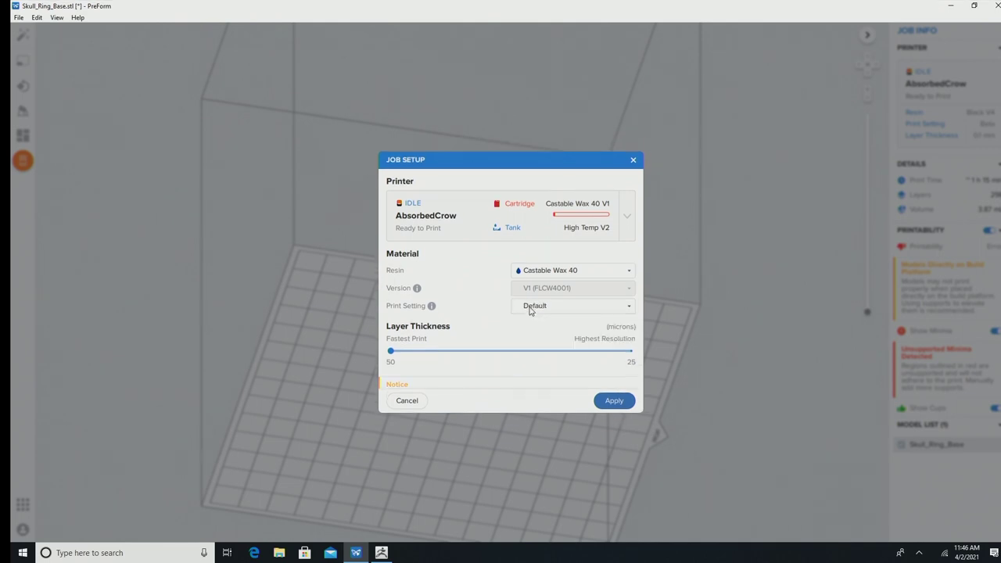
Keep Castable Wax 40, set layer thickness to 25 microns, and apply the job settings
click(570, 280)
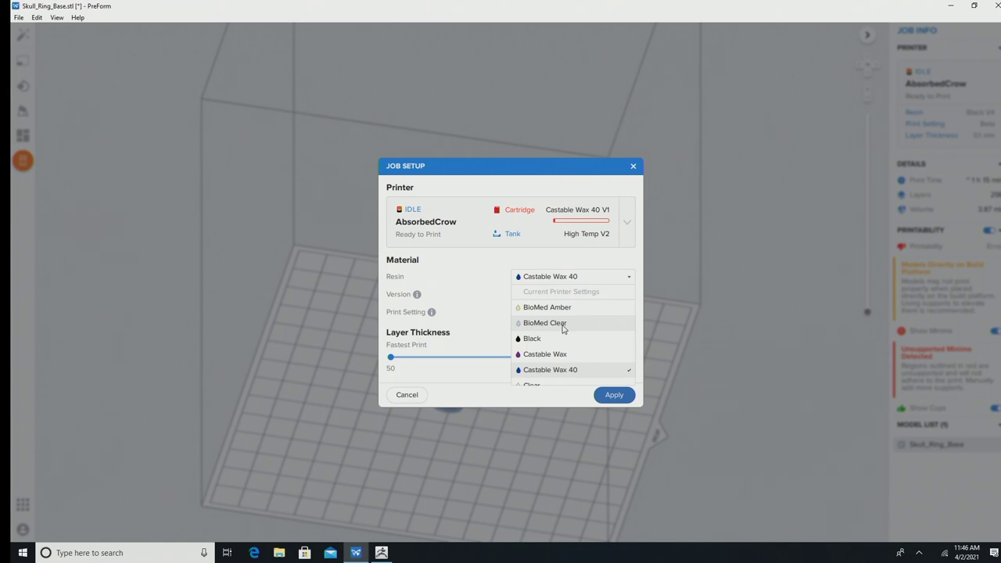
scroll(563, 328, down, 5)
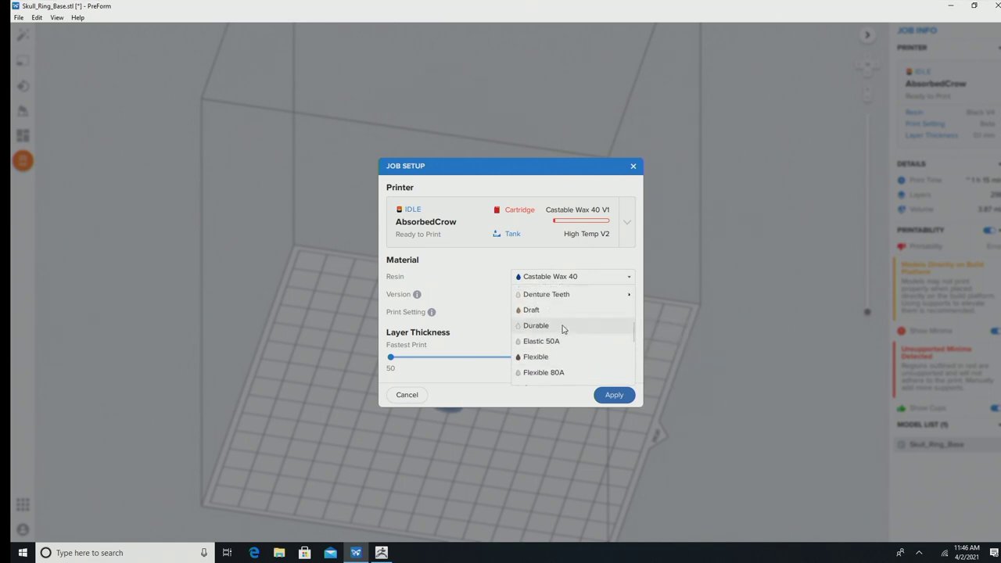
scroll(563, 328, down, 7)
scroll(563, 329, up, 10)
scroll(562, 328, up, 2)
click(479, 287)
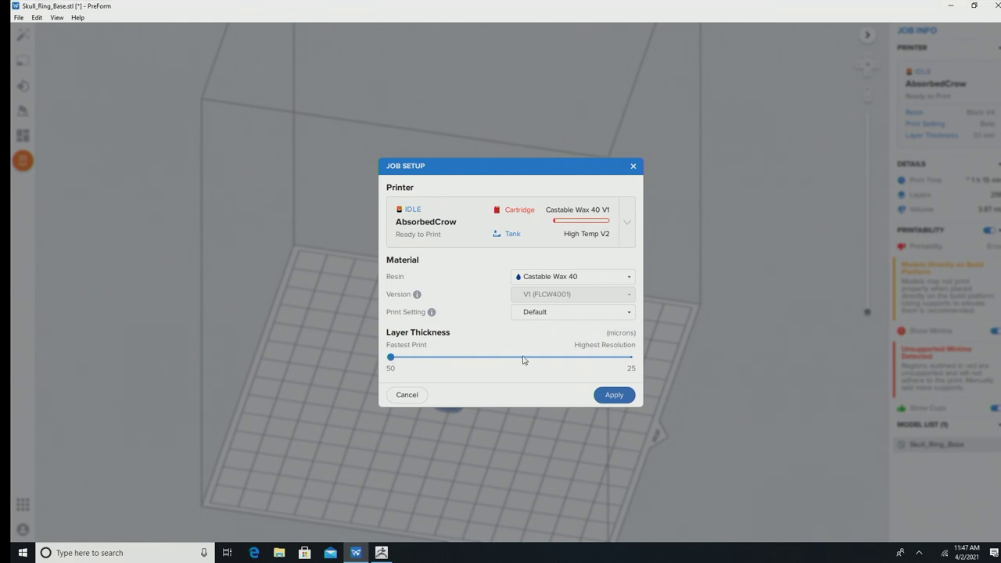
click(620, 359)
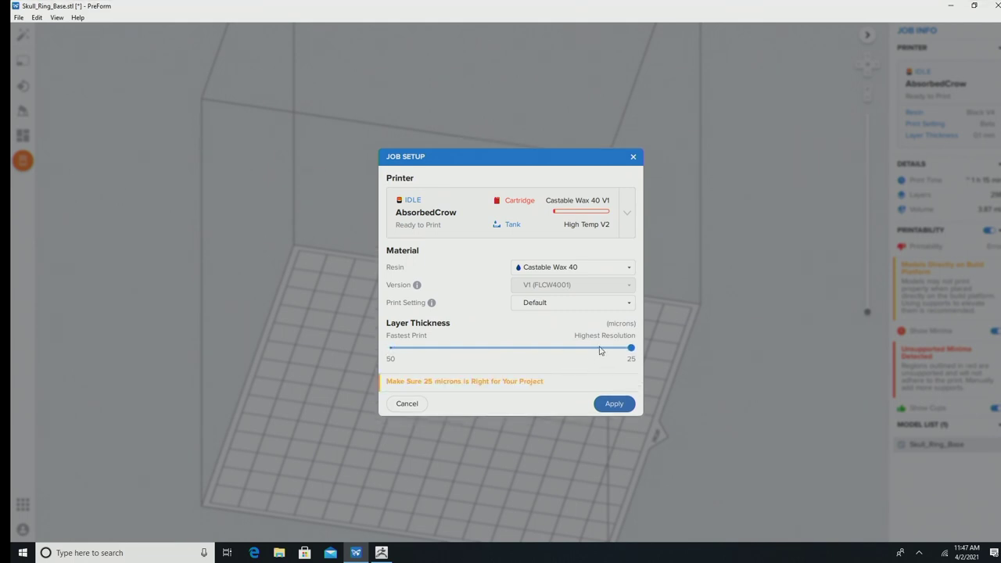
click(614, 403)
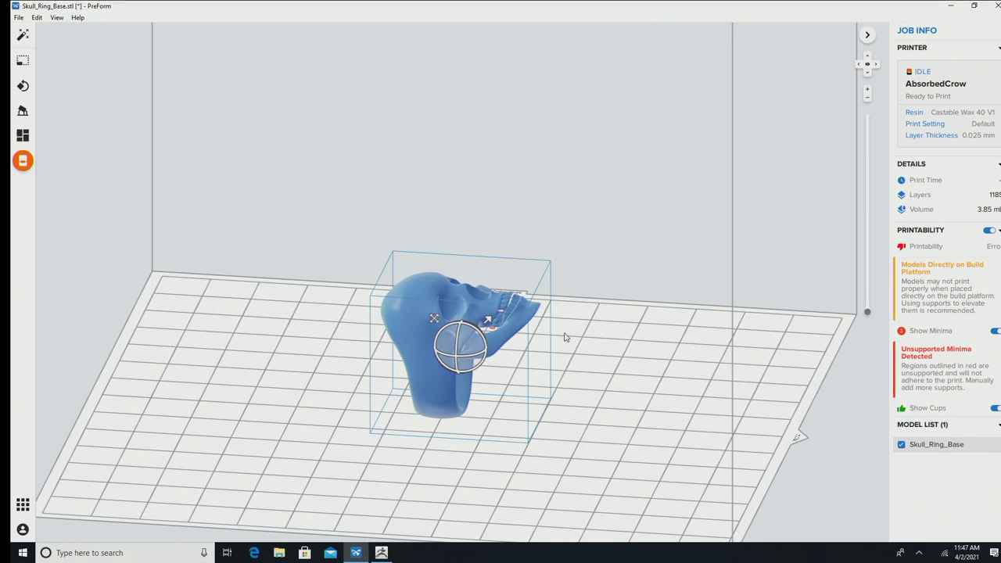
Tilt the skull back on an angle until the unsupported-minima error clears
scroll(443, 352, up, 5)
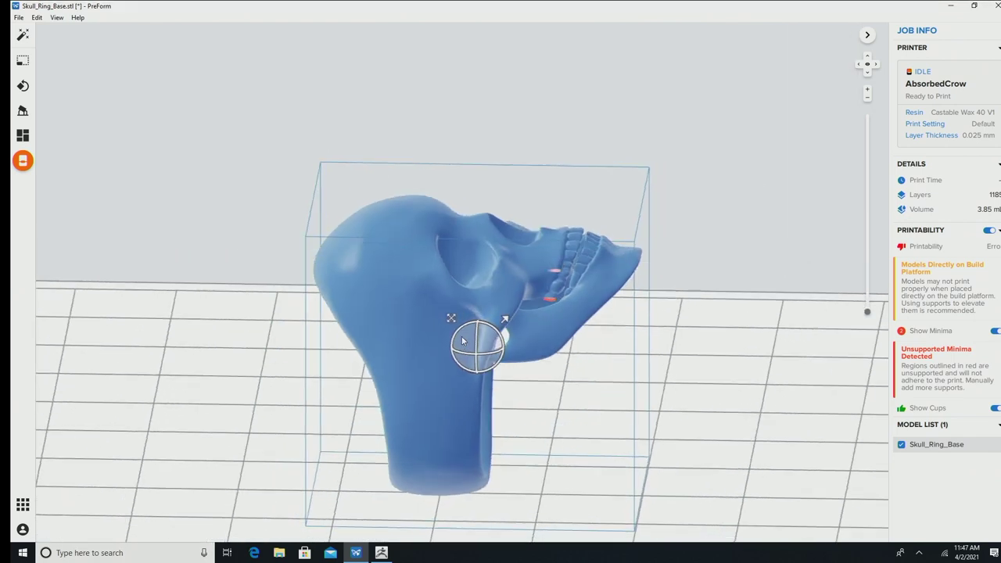
right_drag(462, 338, 458, 334)
drag(458, 334, 416, 365)
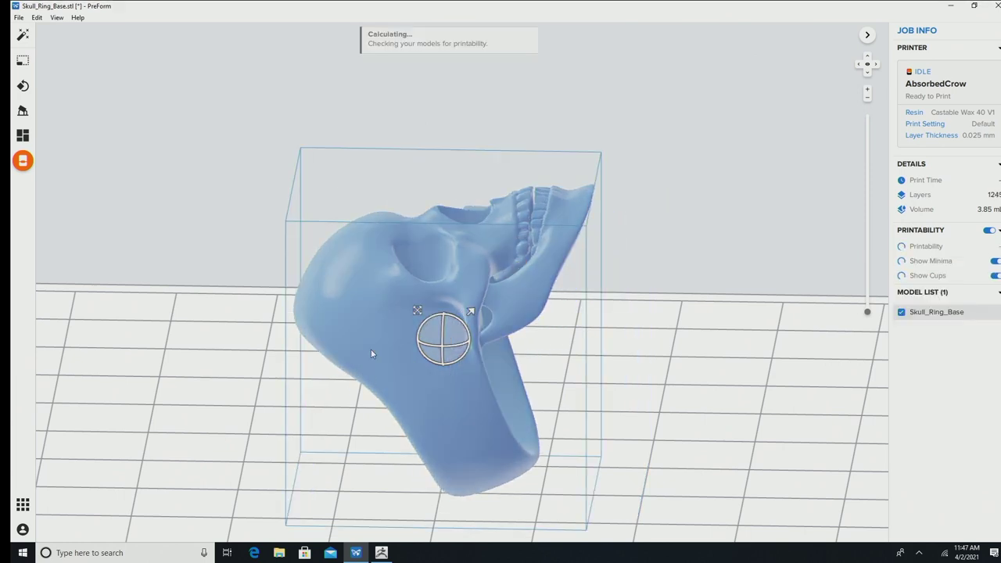
scroll(371, 352, down, 5)
scroll(391, 346, up, 8)
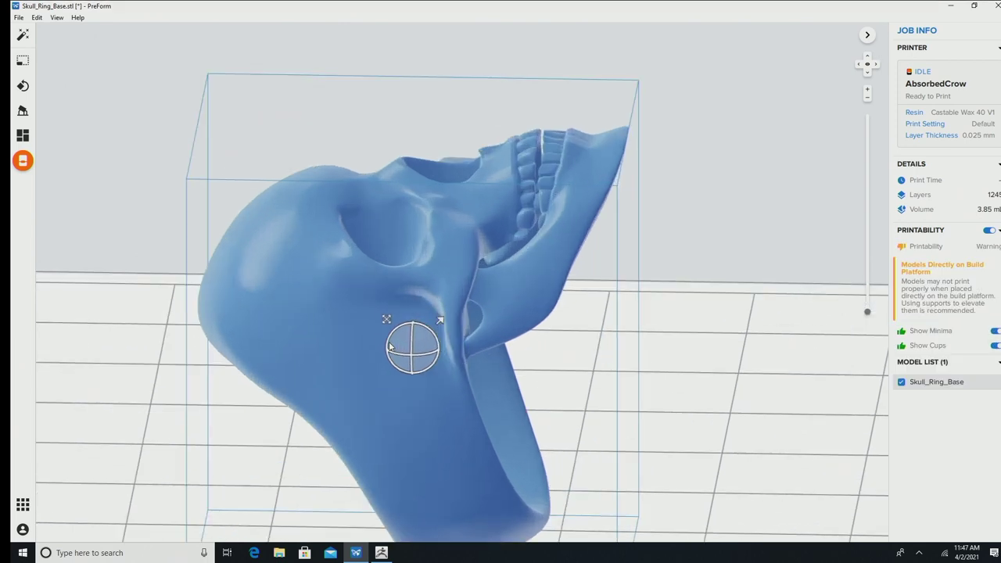
scroll(391, 346, down, 4)
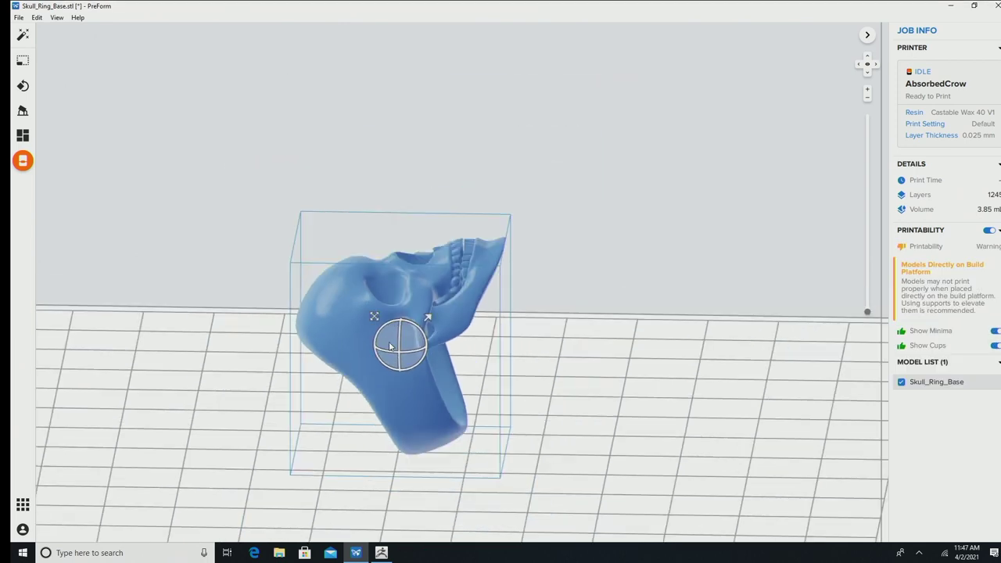
click(24, 36)
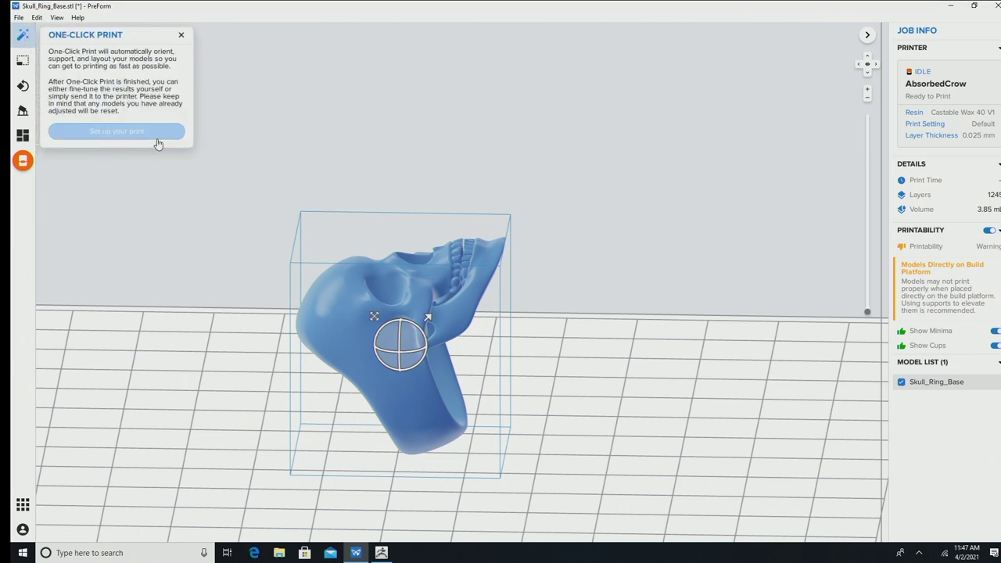
click(156, 135)
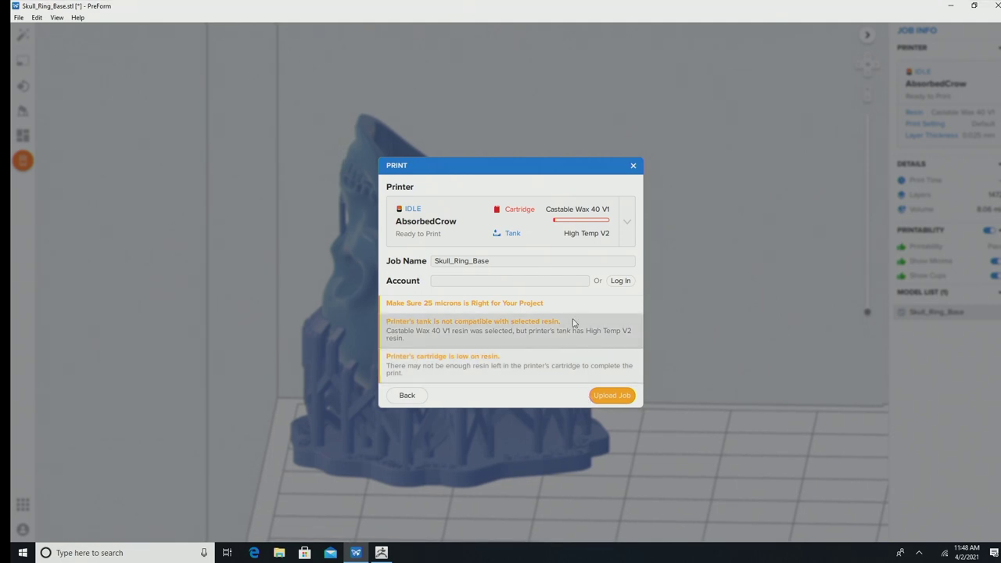
click(634, 168)
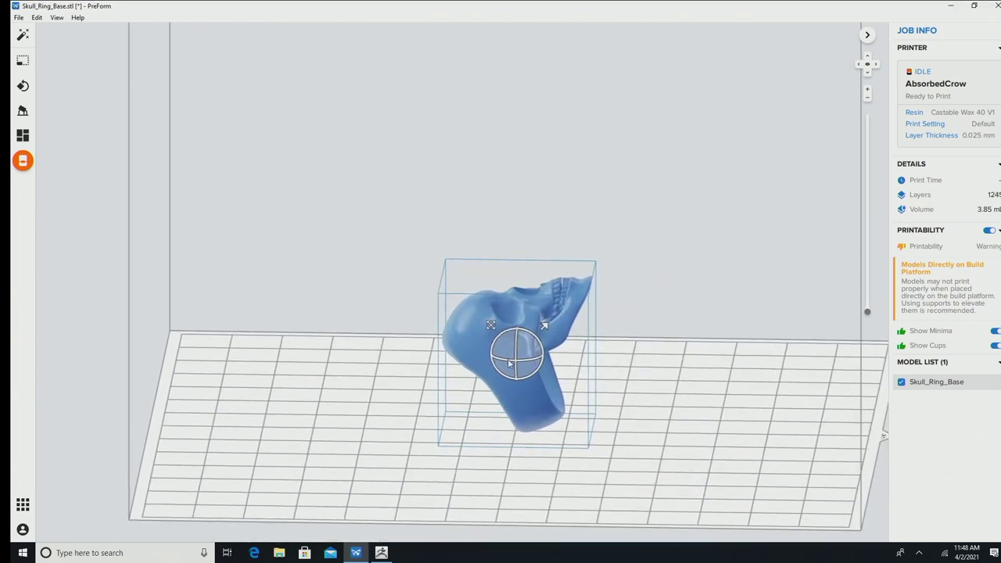
Preview the skull up to layer 488, then re-tilt and reposition it with the orientation gizmo
scroll(508, 369, up, 3)
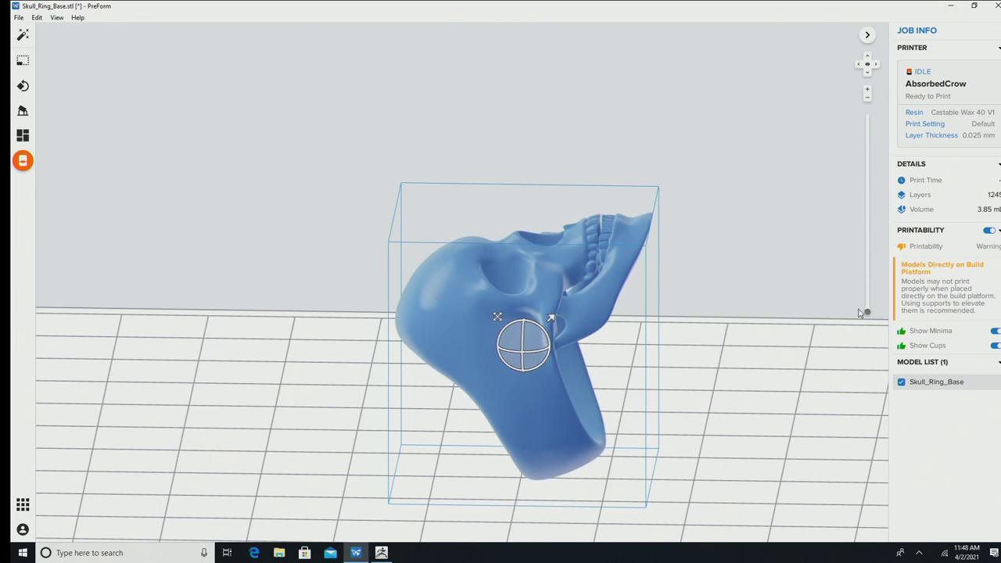
drag(867, 315, 861, 117)
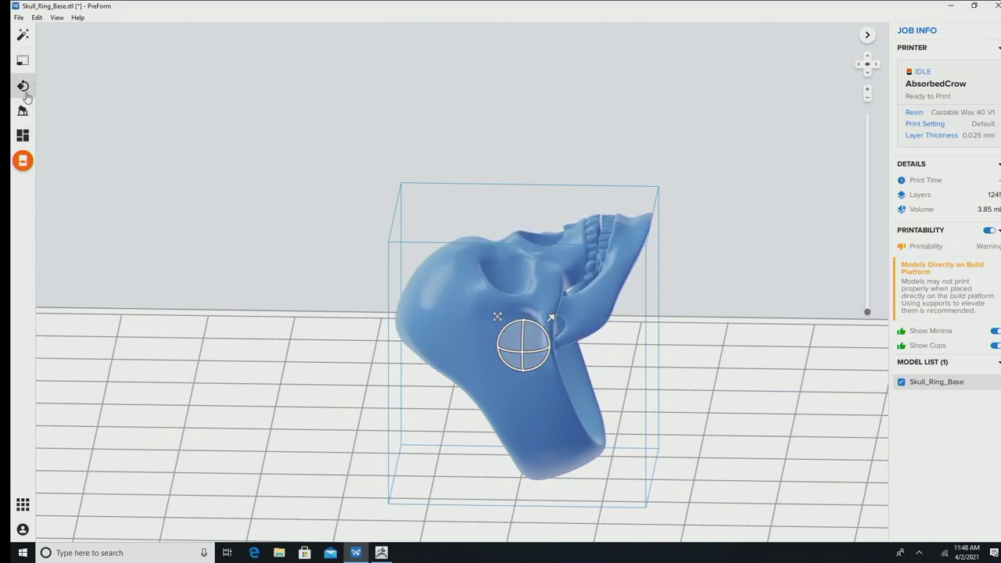
click(24, 89)
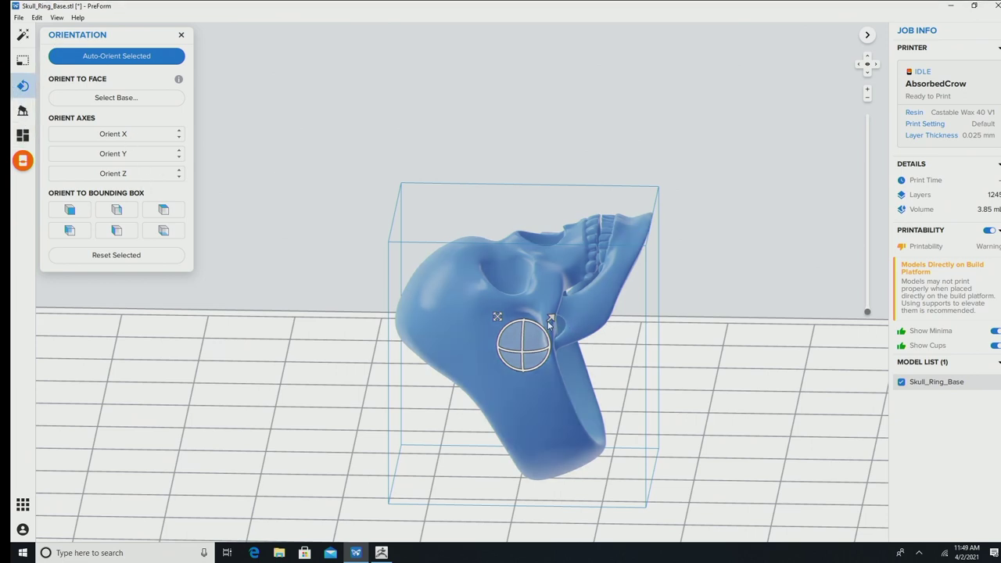
drag(510, 325, 535, 364)
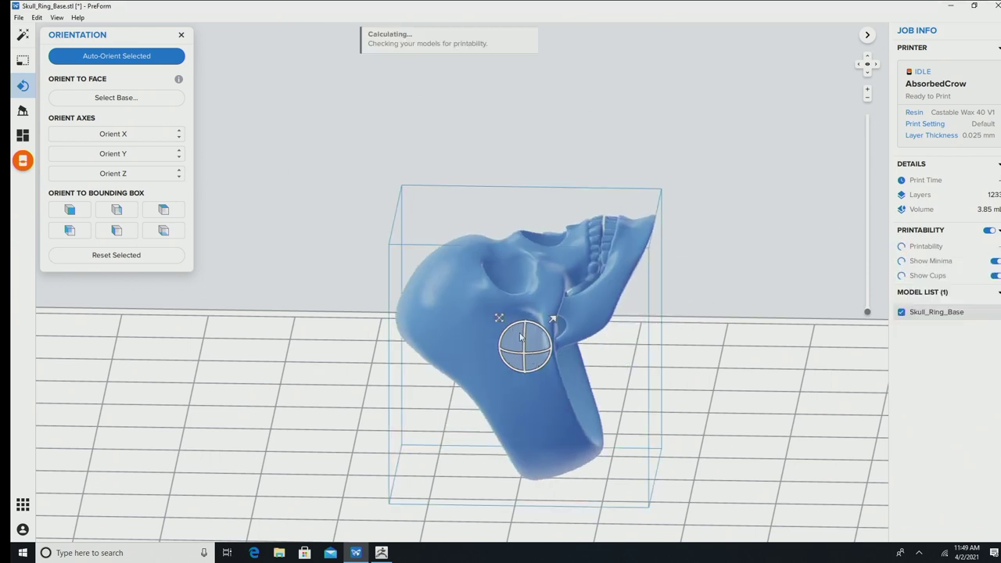
drag(513, 345, 494, 352)
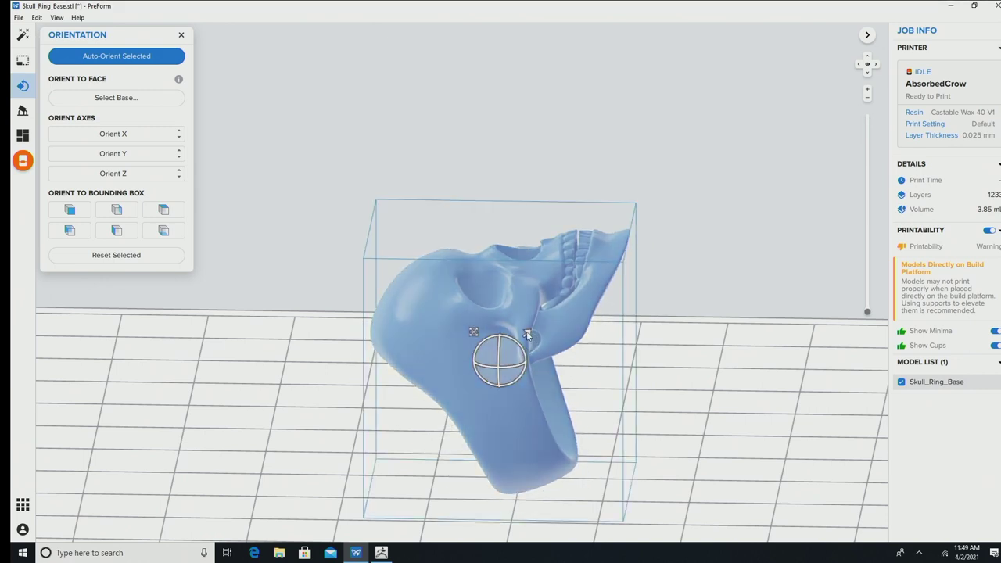
right_drag(688, 375, 662, 369)
Enter manual support editing at 0.70 mm touchpoints and place six support points along the ring band's top
click(23, 109)
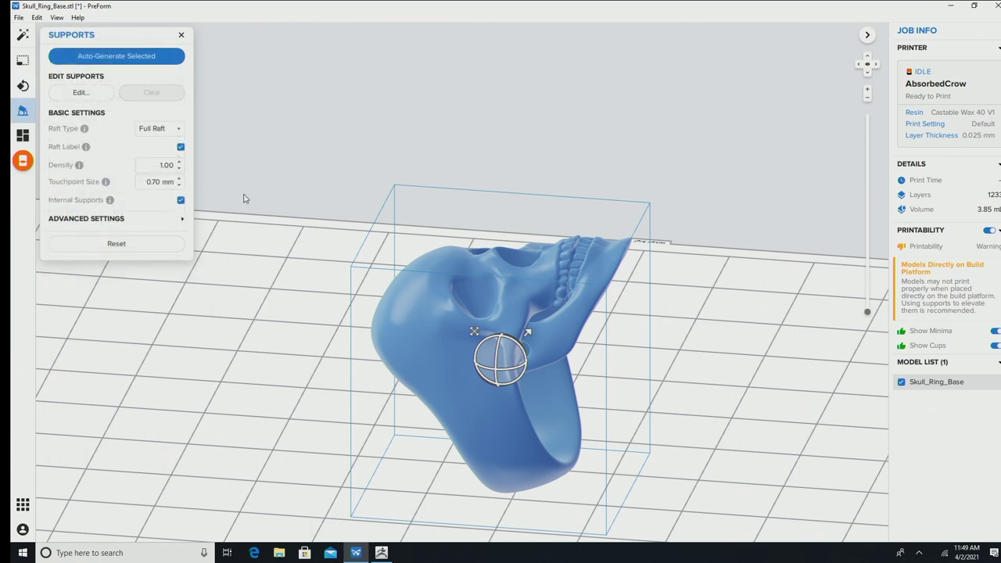
click(147, 59)
click(81, 92)
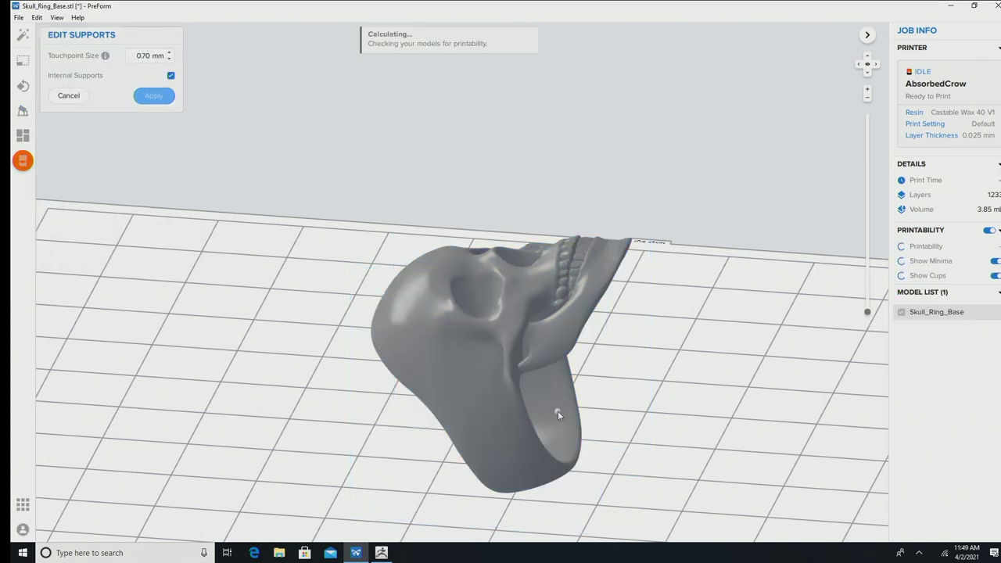
right_drag(565, 430, 508, 419)
click(505, 418)
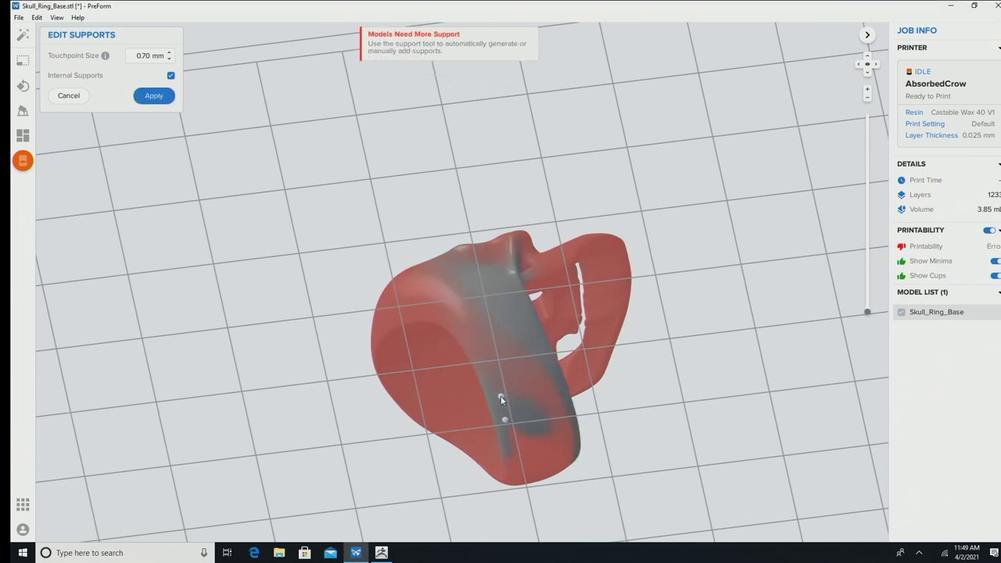
click(501, 396)
click(488, 364)
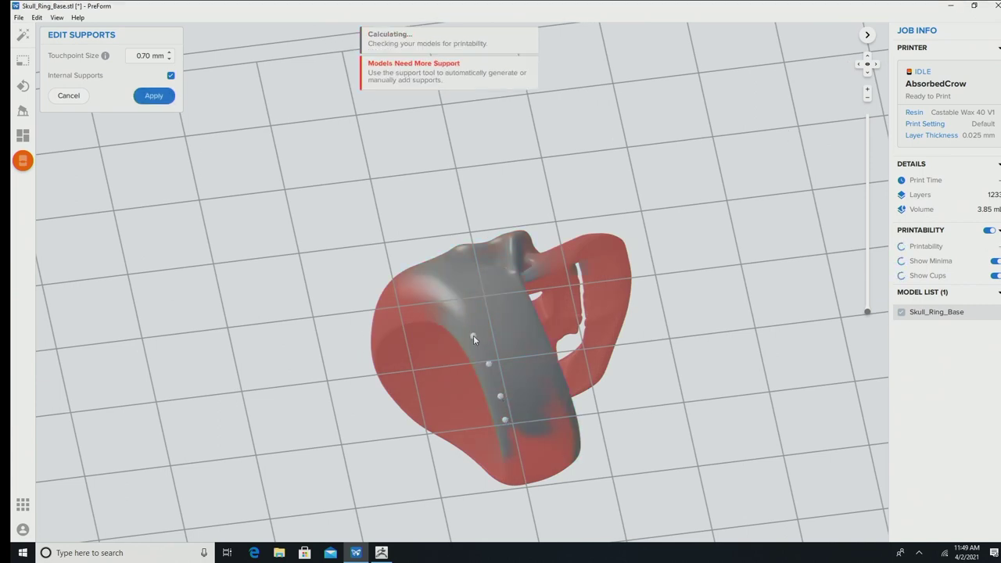
click(474, 335)
click(531, 464)
click(511, 448)
click(515, 474)
From a front view, add three more support points across the front of the ring band
right_drag(616, 378, 547, 420)
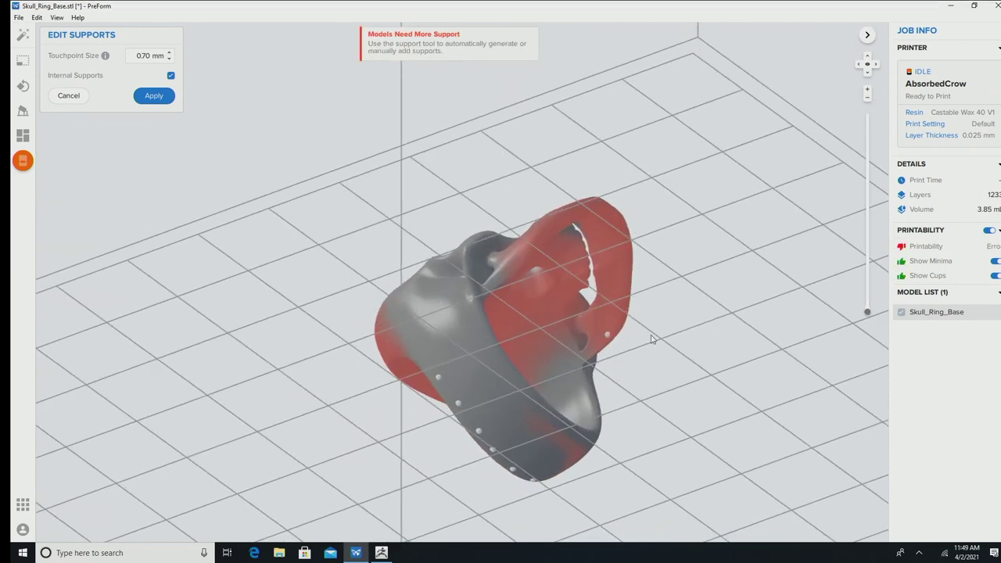
right_drag(603, 433, 491, 377)
click(467, 358)
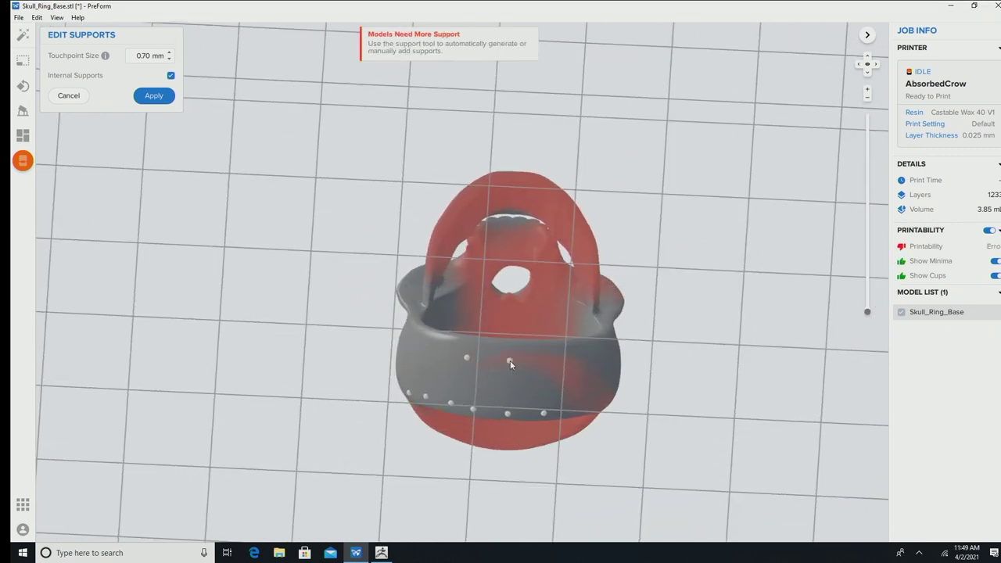
click(510, 360)
click(551, 362)
right_drag(452, 234, 561, 379)
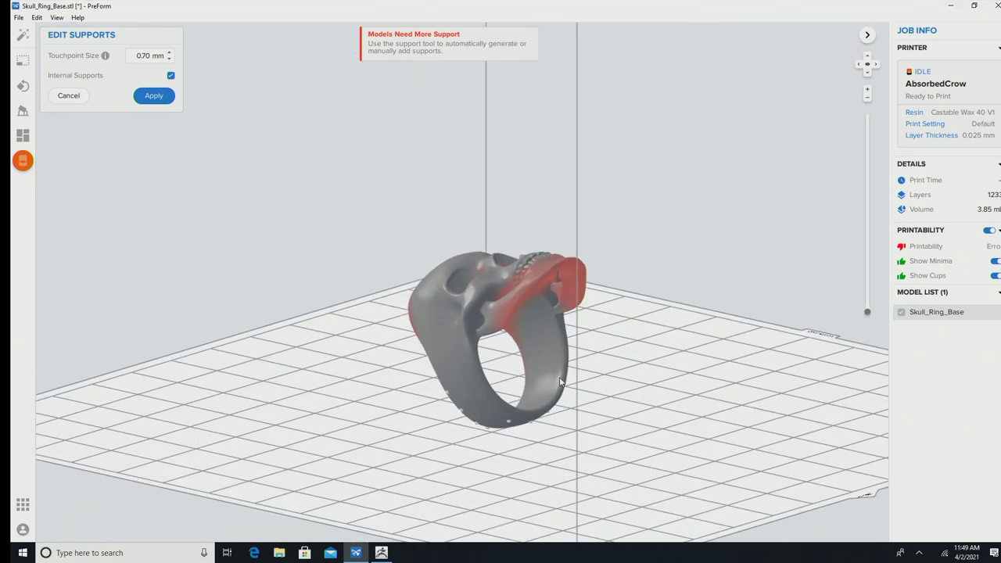
Cancel manual support editing and discard the unsaved support points
click(69, 95)
click(600, 309)
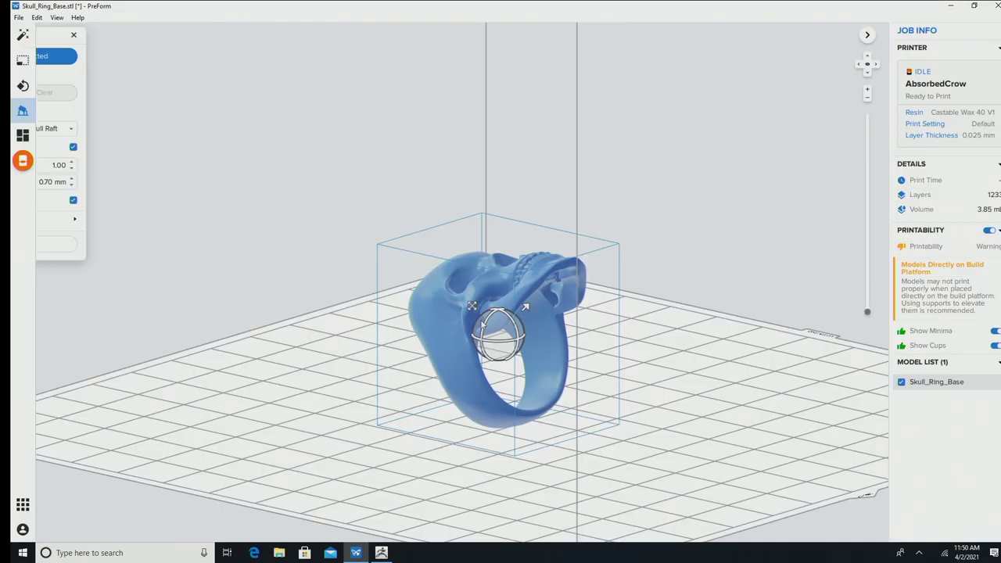
right_drag(472, 364, 532, 360)
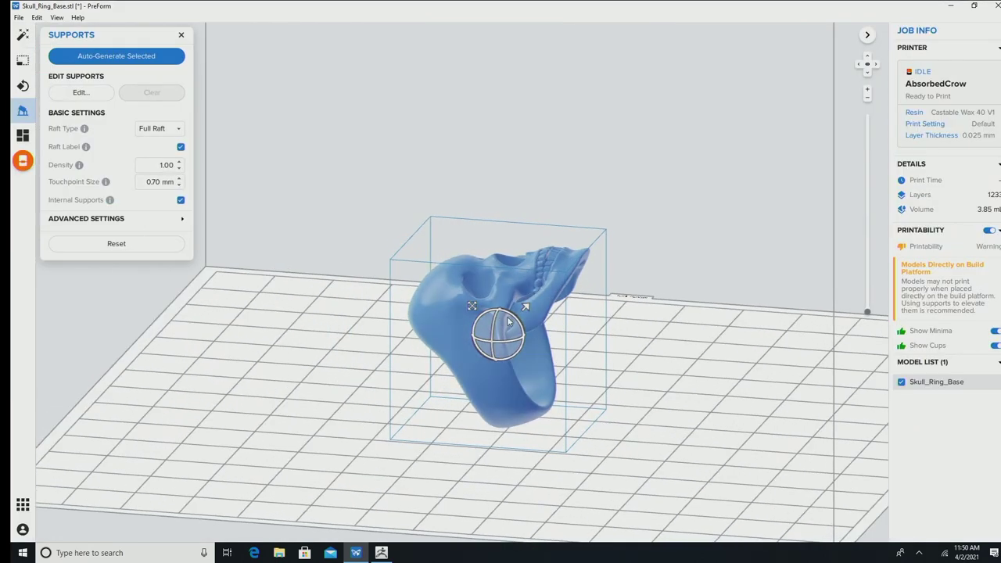
Auto-generate supports on a Full Raft and inspect the result: 1420 layers, 9.40 mL, printability passing
click(127, 59)
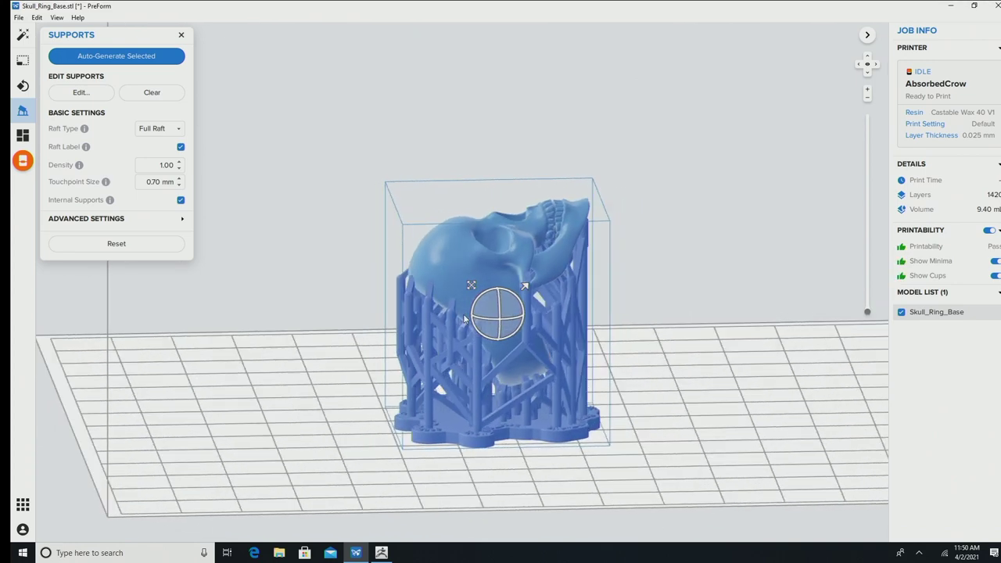
right_drag(425, 315, 622, 443)
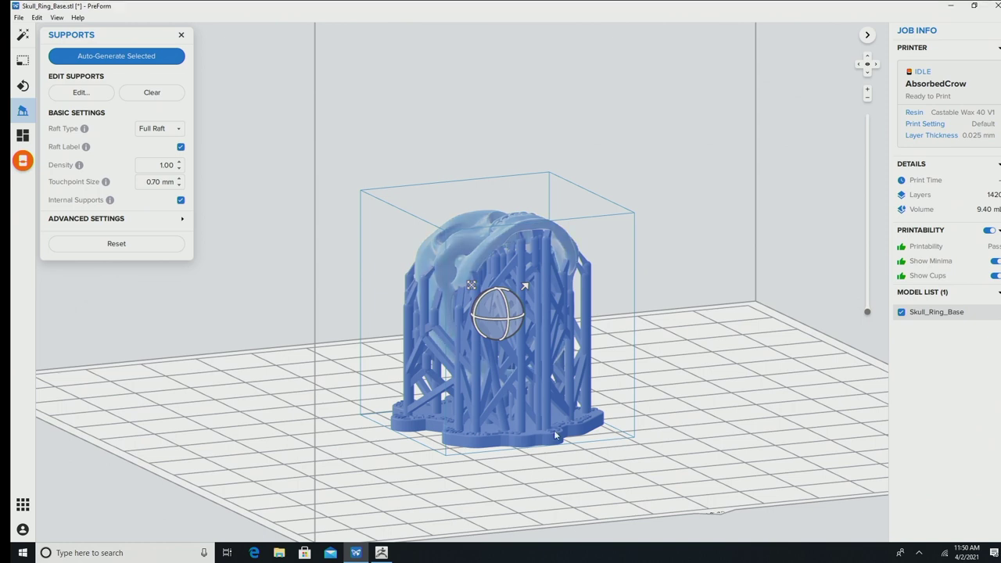
scroll(482, 347, down, 3)
scroll(482, 348, up, 3)
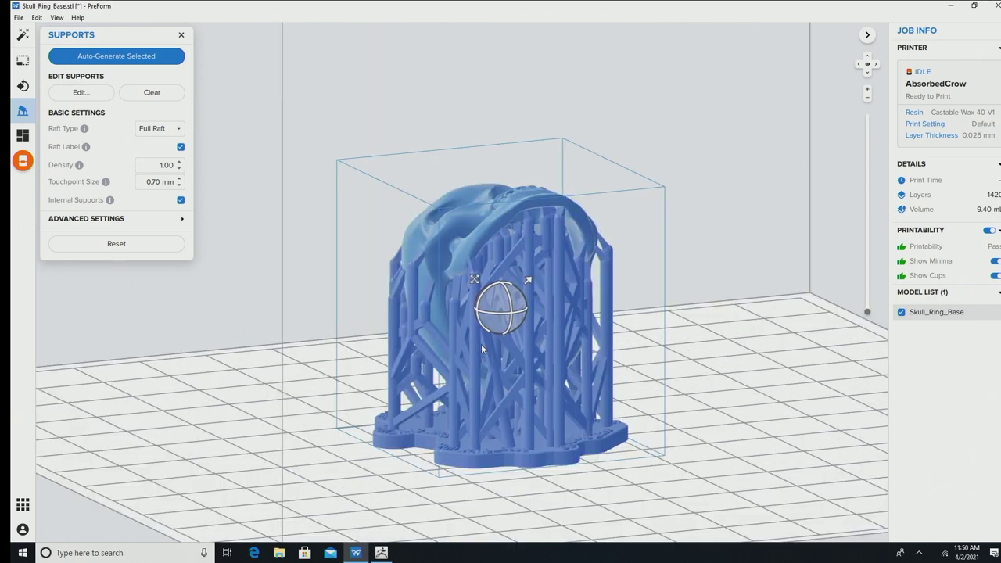
right_drag(414, 361, 467, 375)
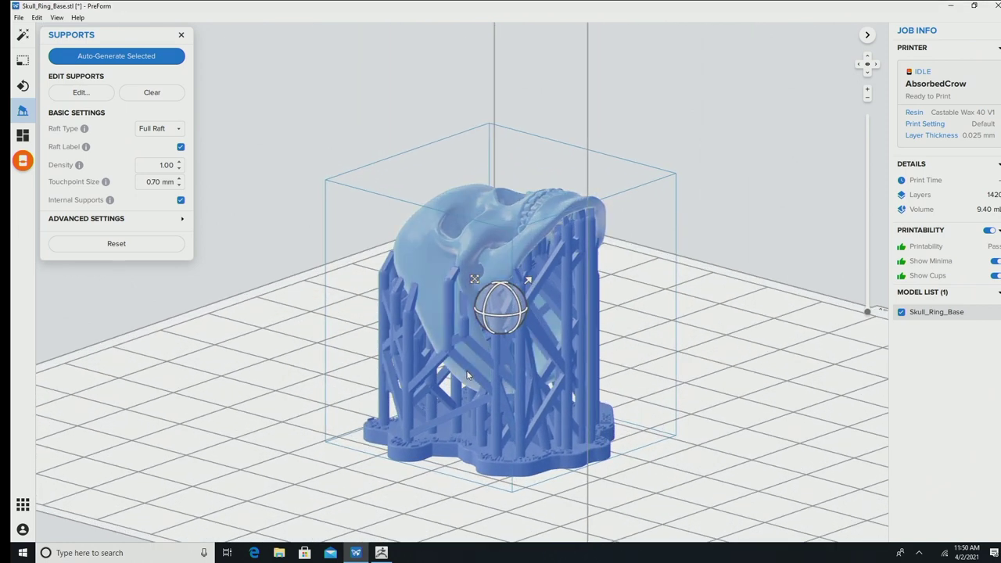
Keep the job name Skull_Ring_Base and upload the print job to the Form 3 printer
click(22, 161)
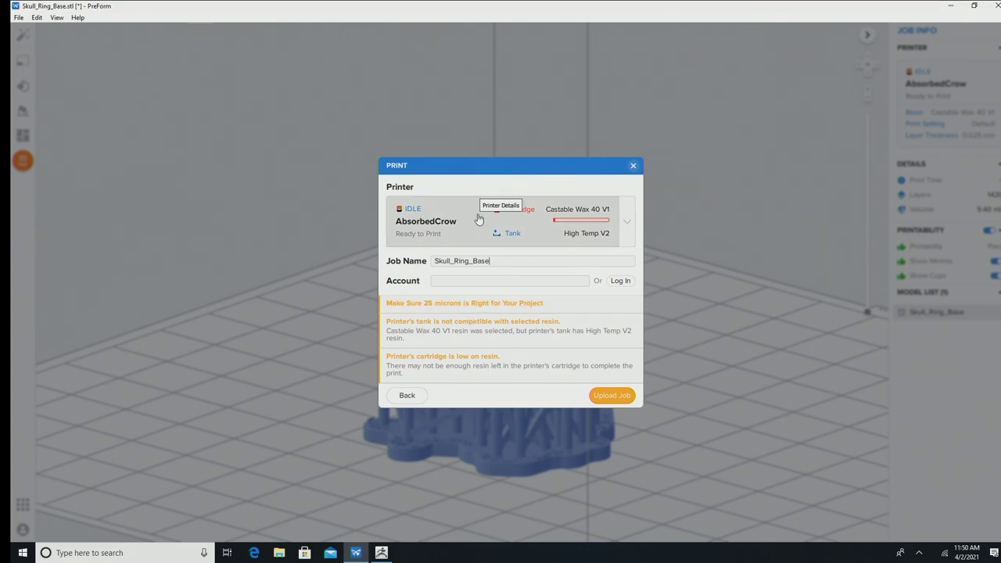
click(496, 264)
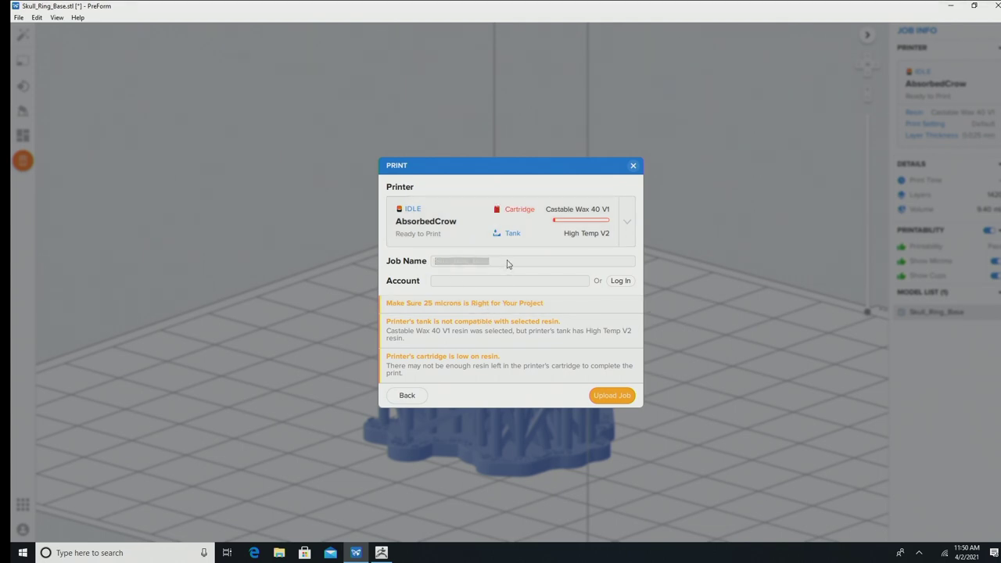
click(506, 265)
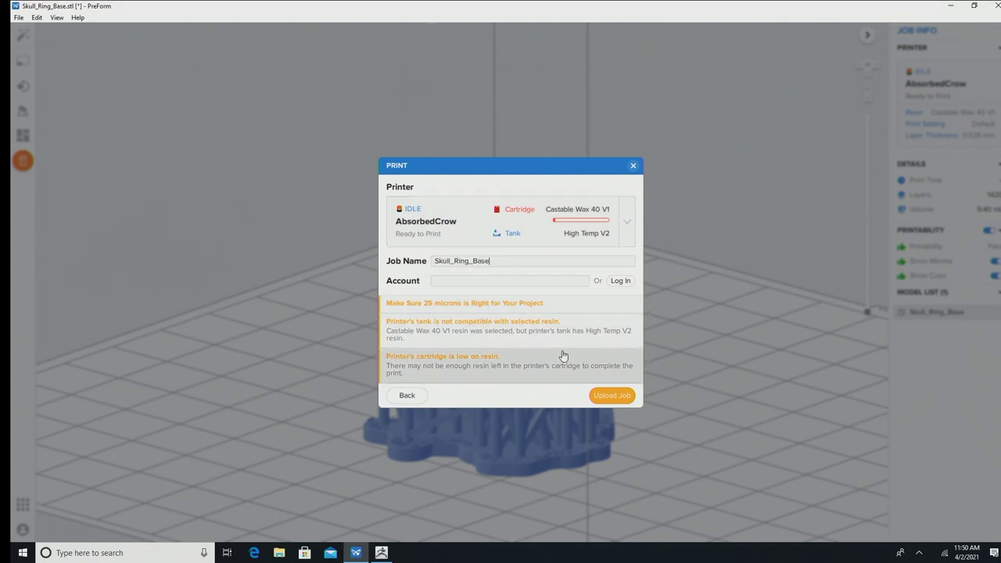
click(617, 396)
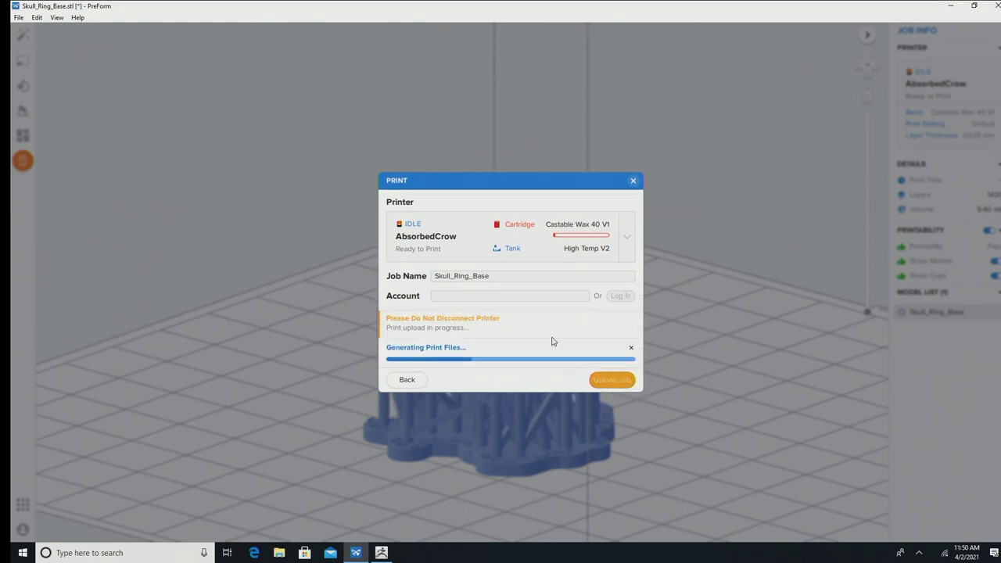